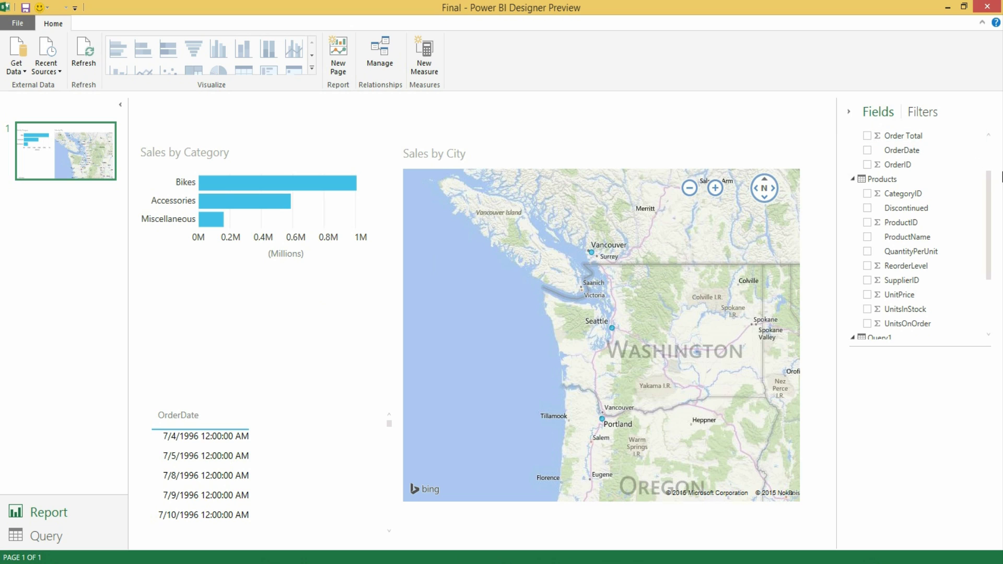
- Start a new measure in the Store Sales table and begin its formula with the SUM function
click(852, 178)
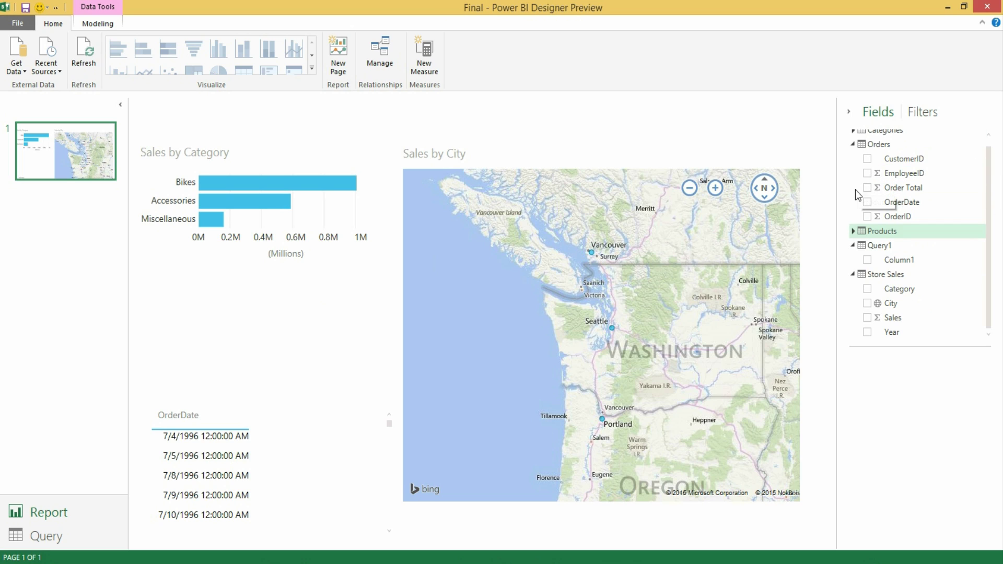
click(889, 274)
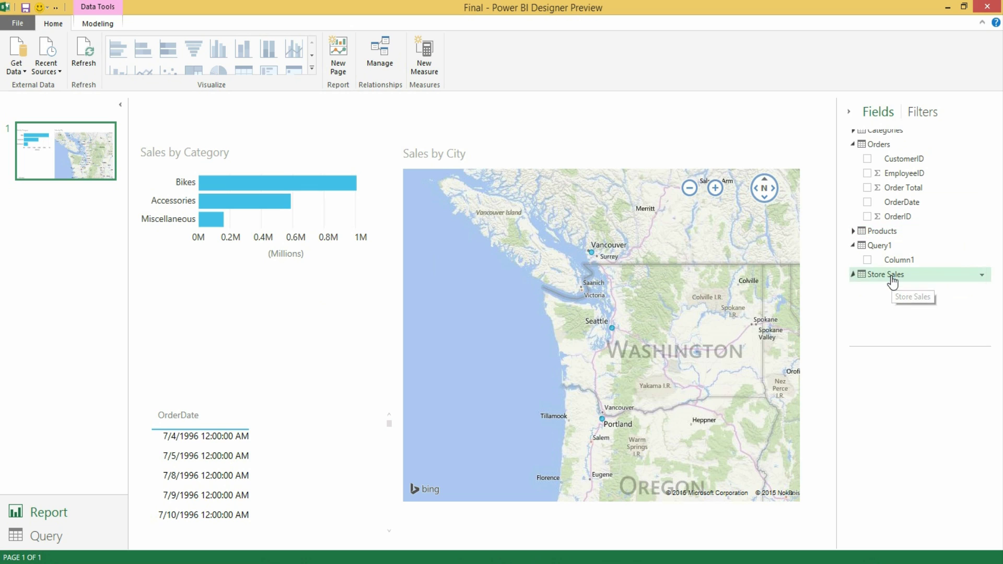
right_click(980, 282)
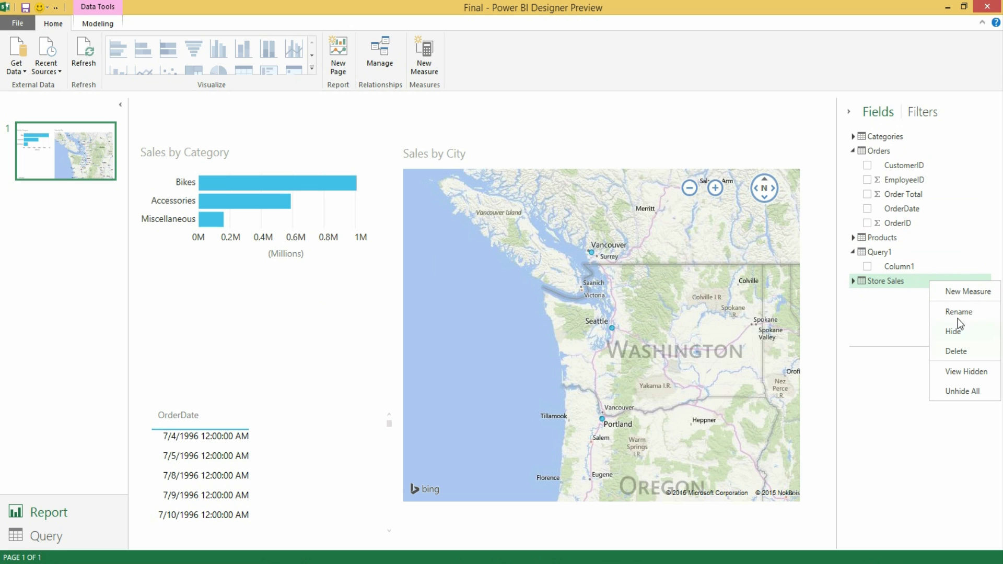
click(959, 298)
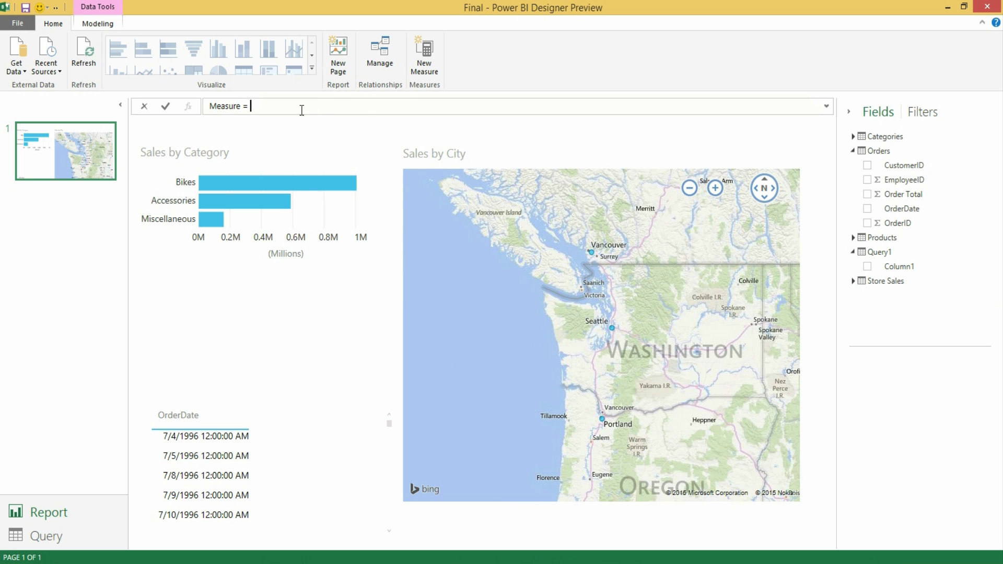
text(SU)
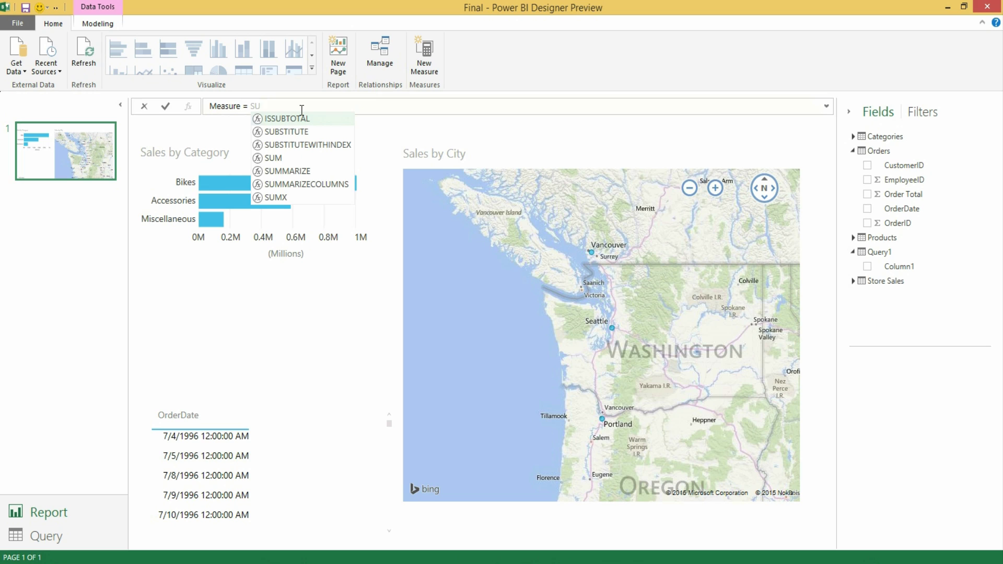
key(Down)
key(Down)
key(Down)
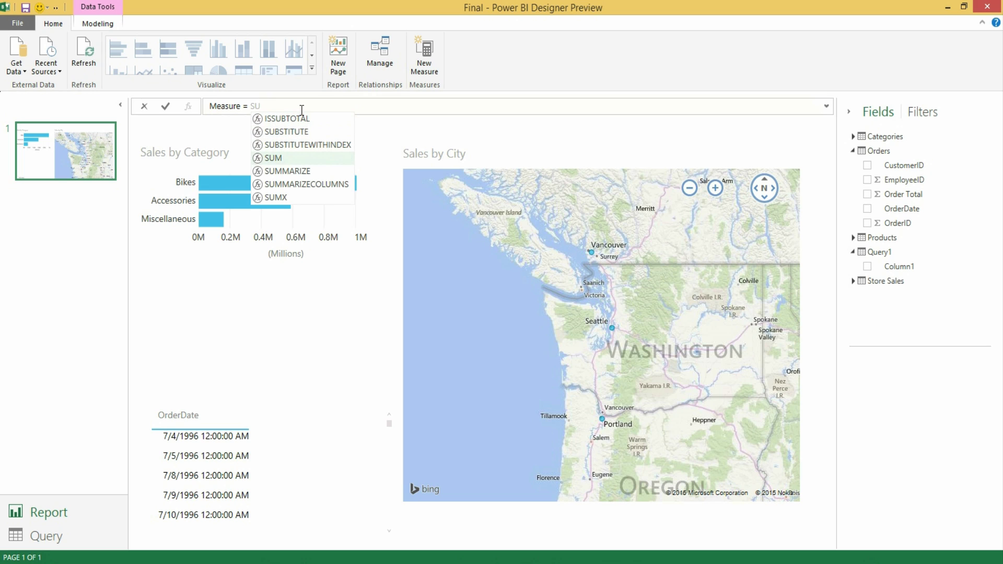
key(Tab)
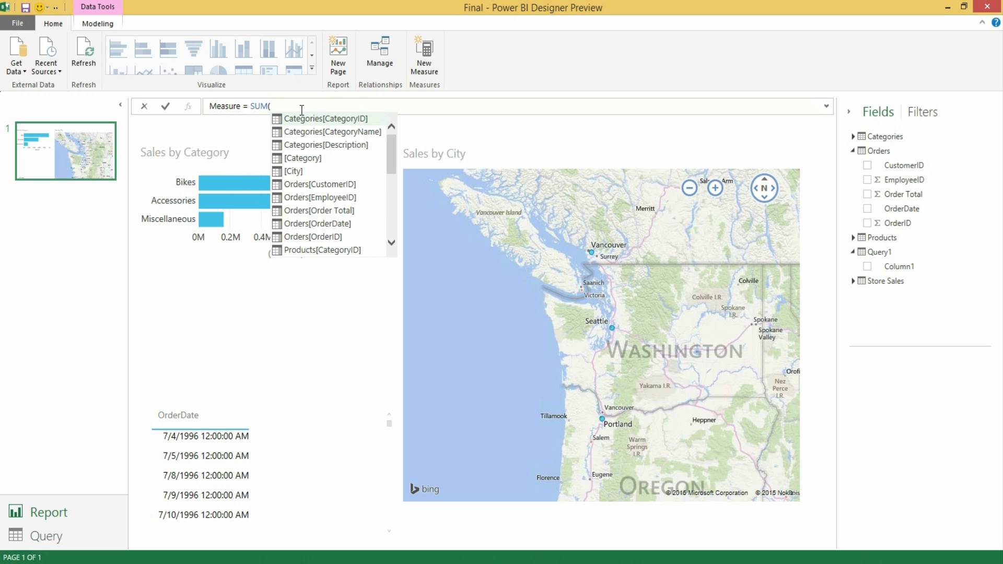
- Complete the measure formula as SUM('Store Sales'[Sales]) and commit it
key(Down)
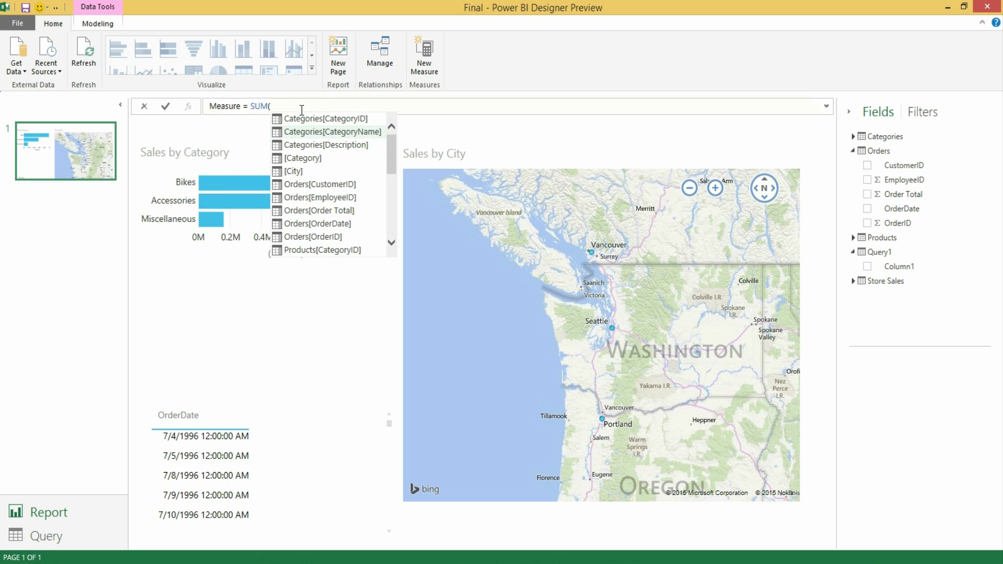
key(Down)
key(Down)
key(Down)
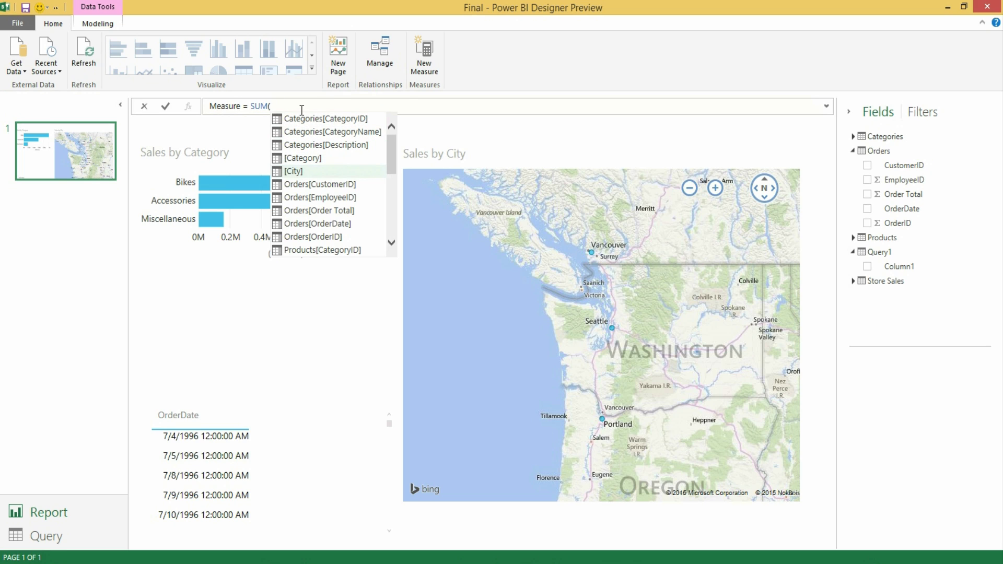
key(Down)
key(Down)
key(Down)
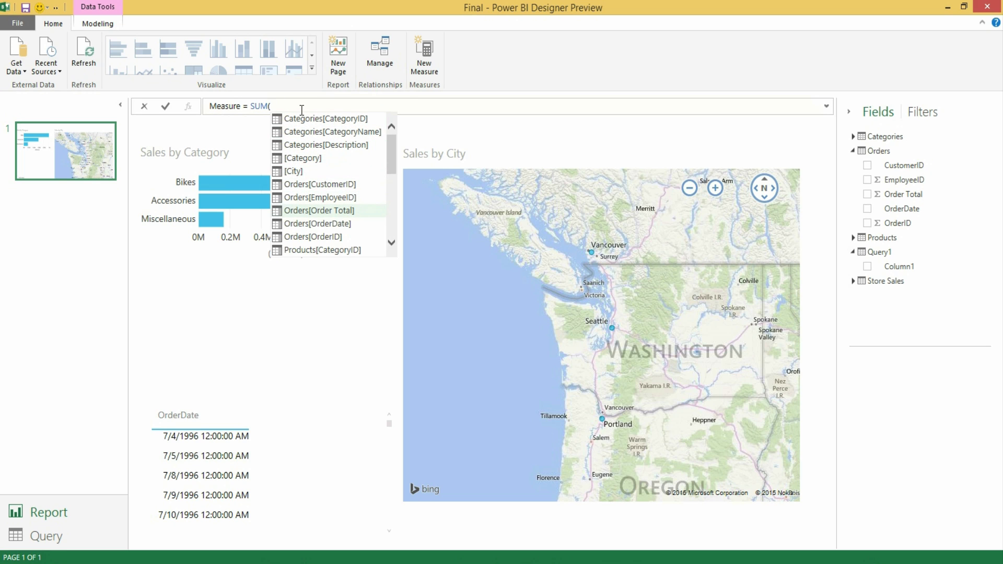
text(SA)
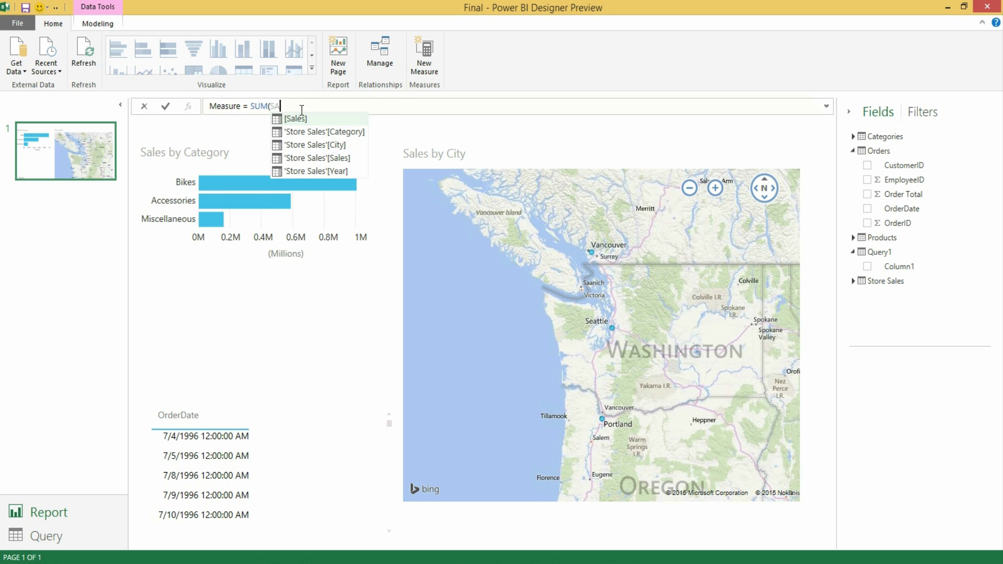
key(Down)
key(Down)
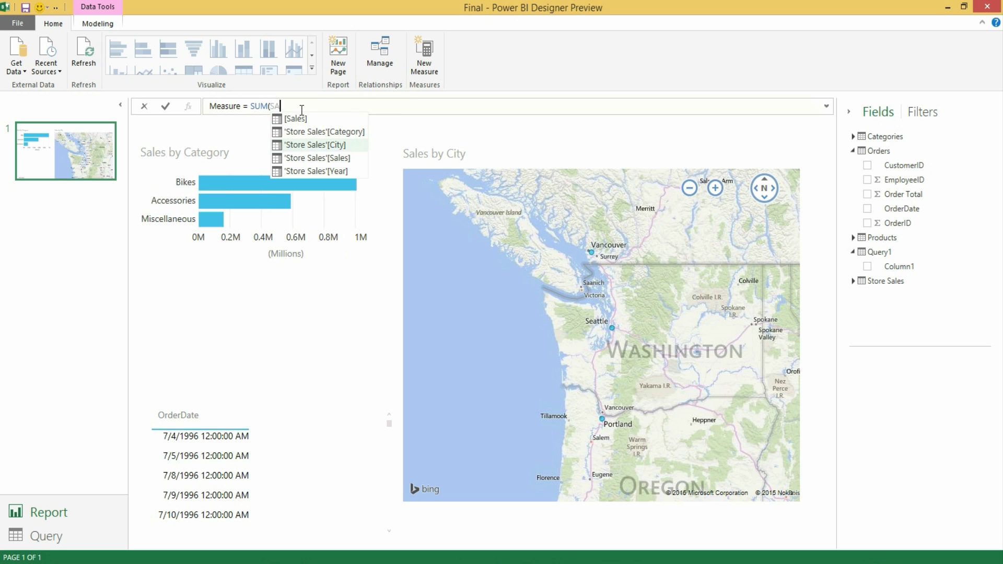
key(Down)
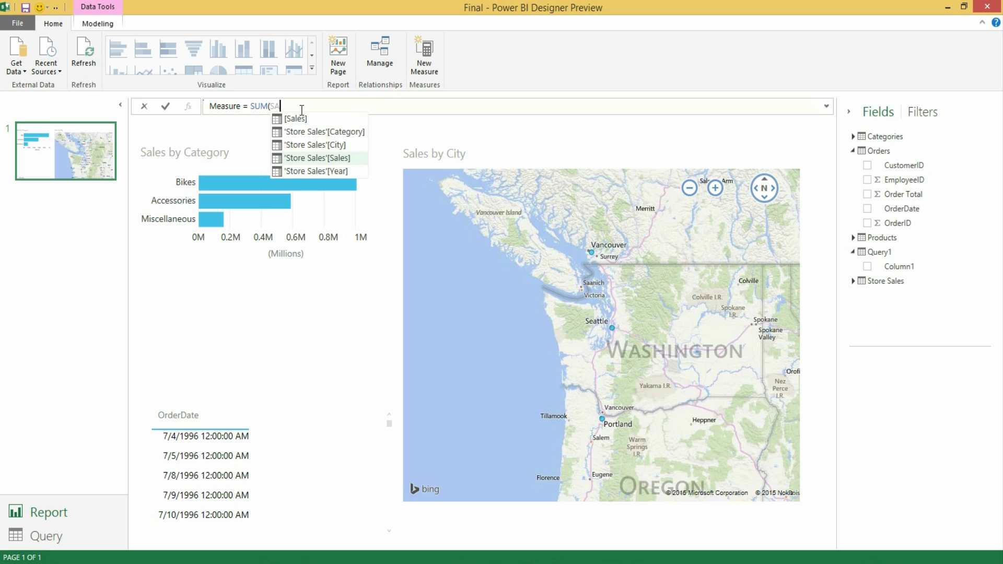
key(Tab)
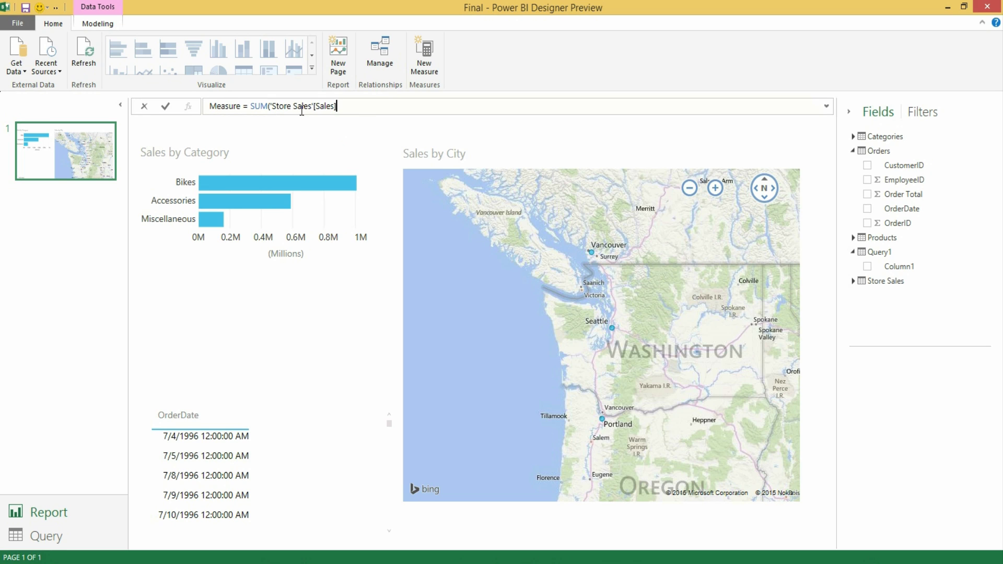
text())
key(Return)
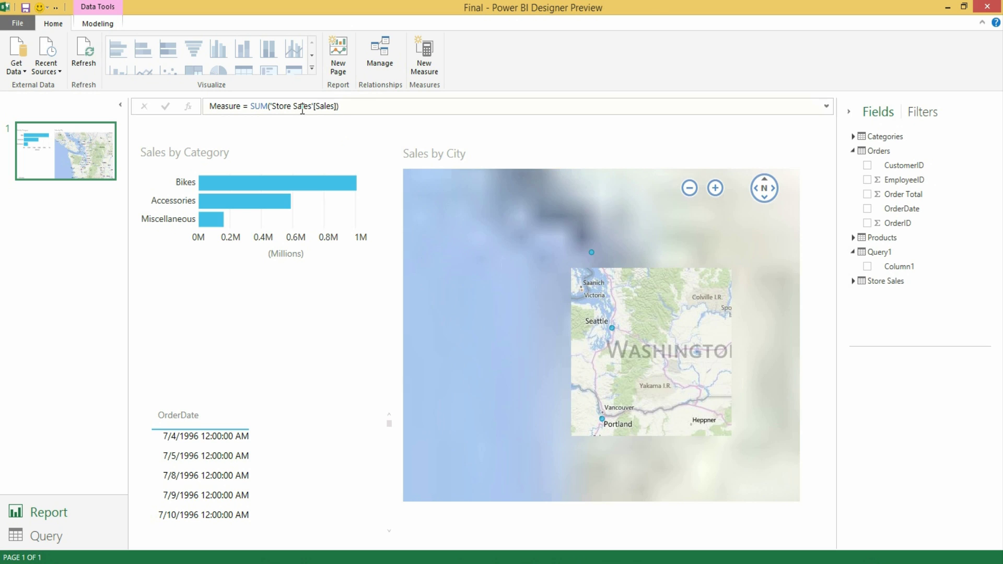
- Rename the new measure in the Store Sales table to TotalSales
click(852, 281)
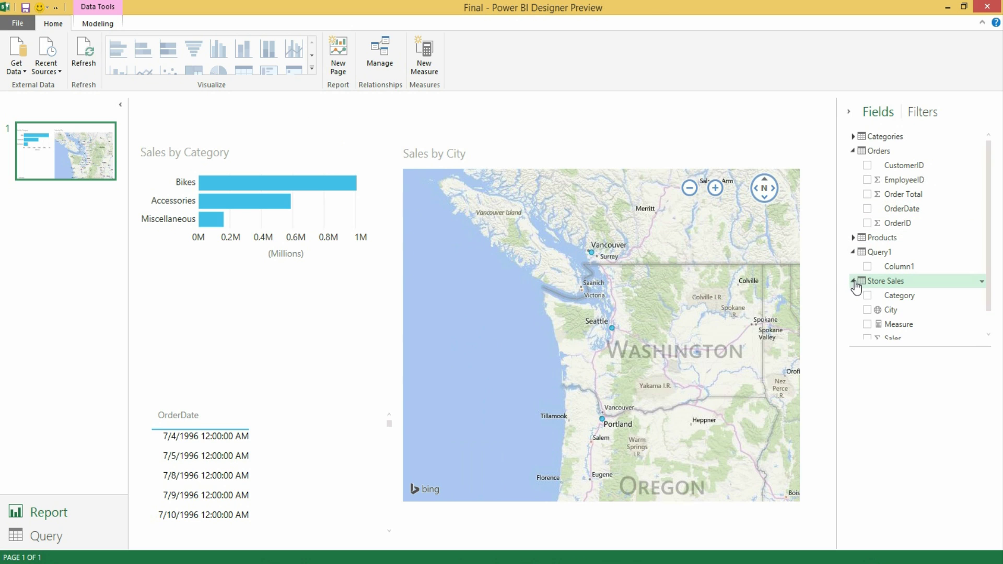
scroll(938, 296, down, 1)
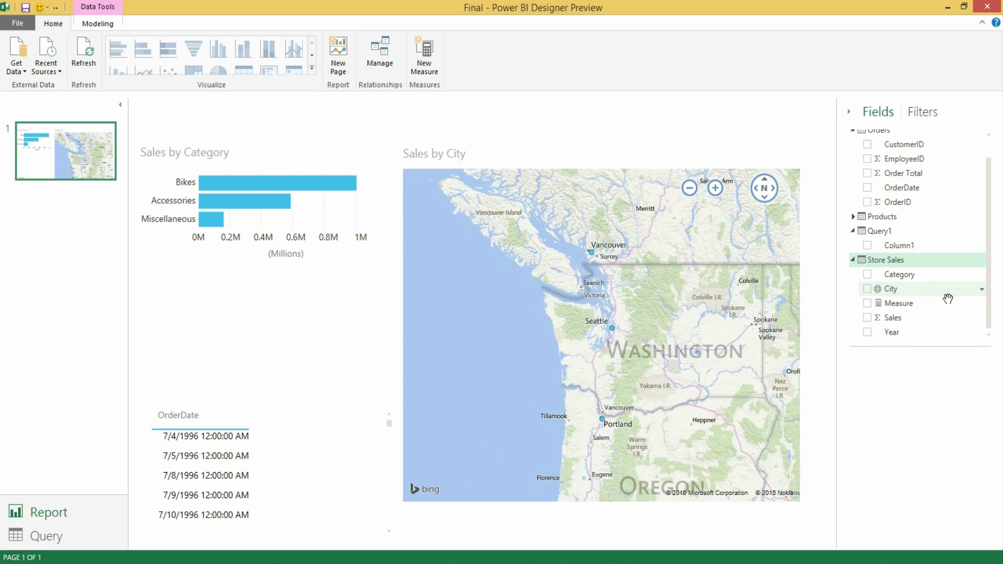
click(899, 303)
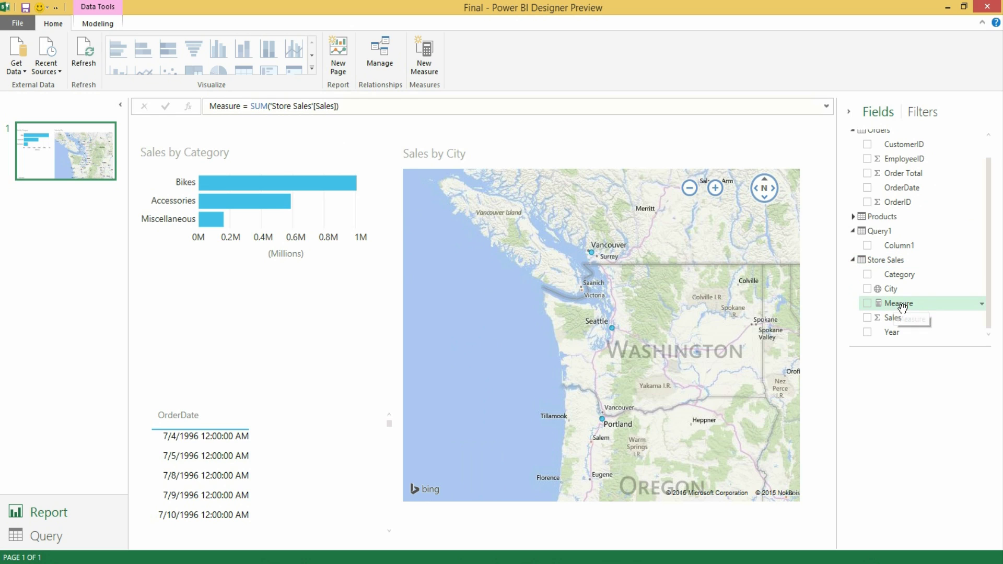
double_click(225, 106)
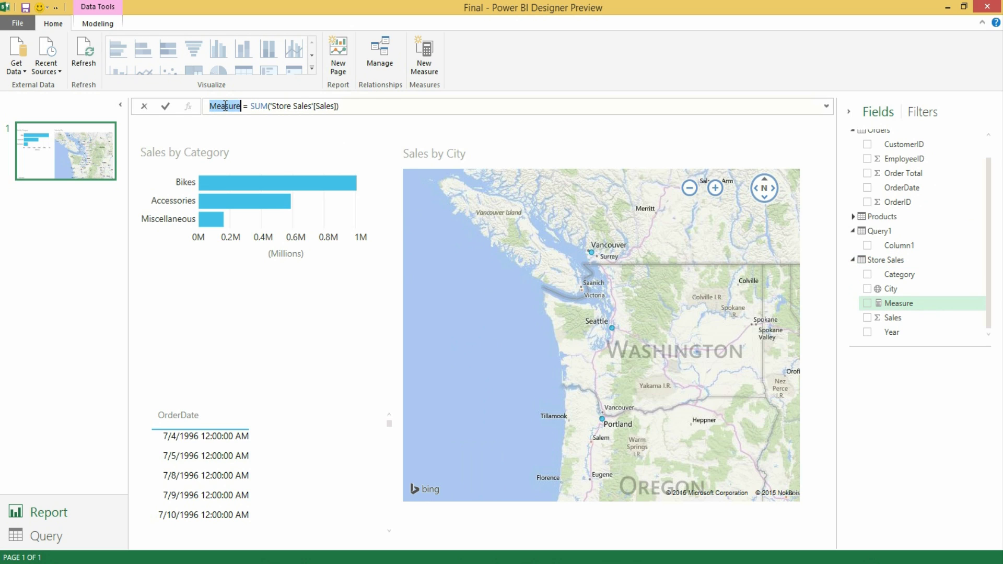
text(tOTAL)
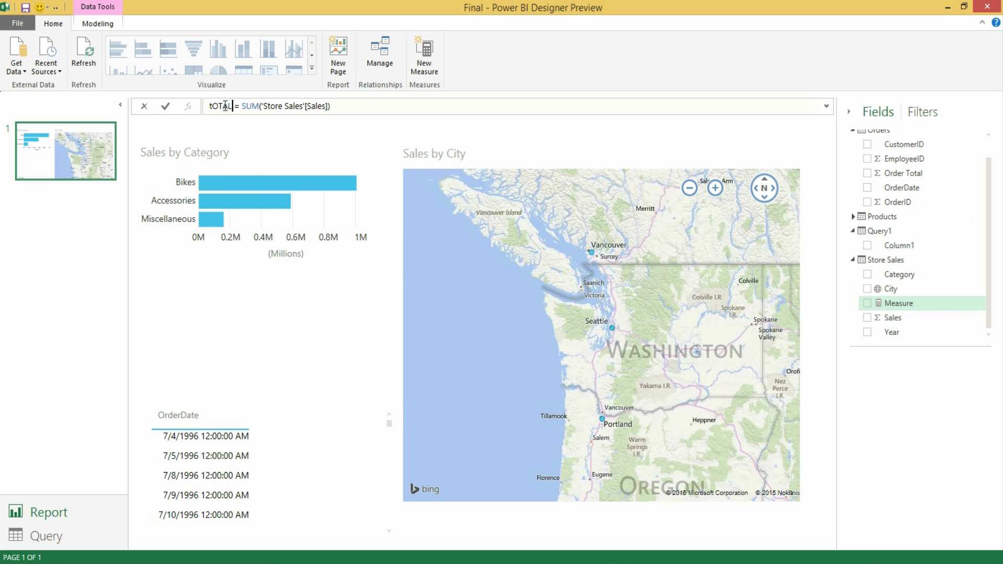
key(BackSpace)
key(BackSpace)
key(BackSpace)
key(BackSpace)
key(BackSpace)
key(Caps_Lock)
text(TotalSales)
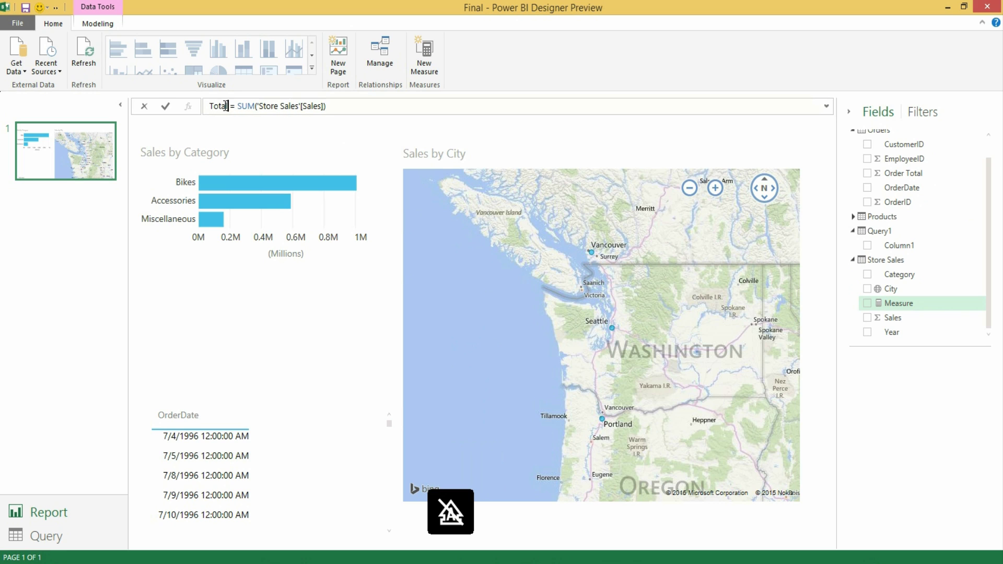
key(Return)
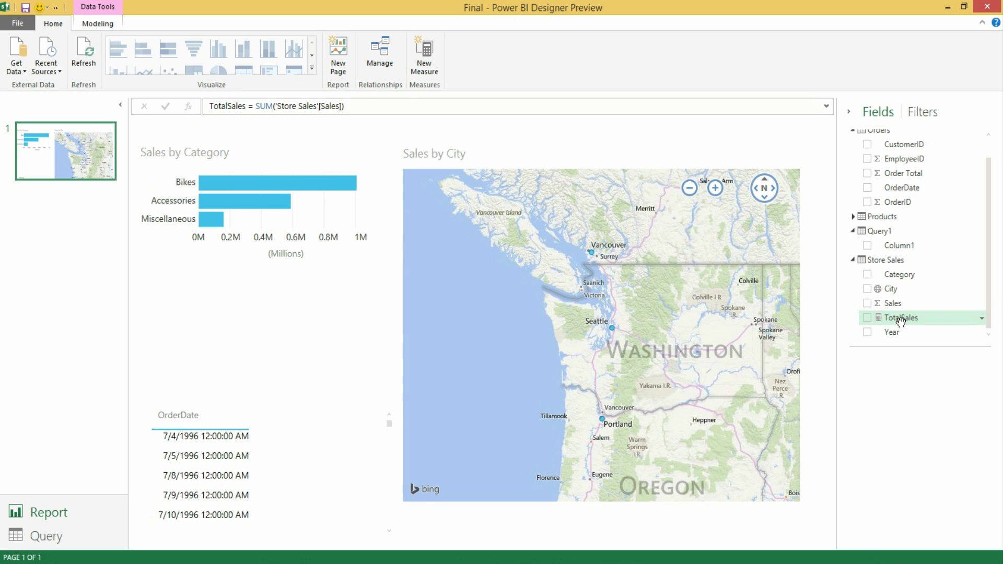
- Change the column reference in the TotalSales formula to Sales123 and commit the formula
click(392, 107)
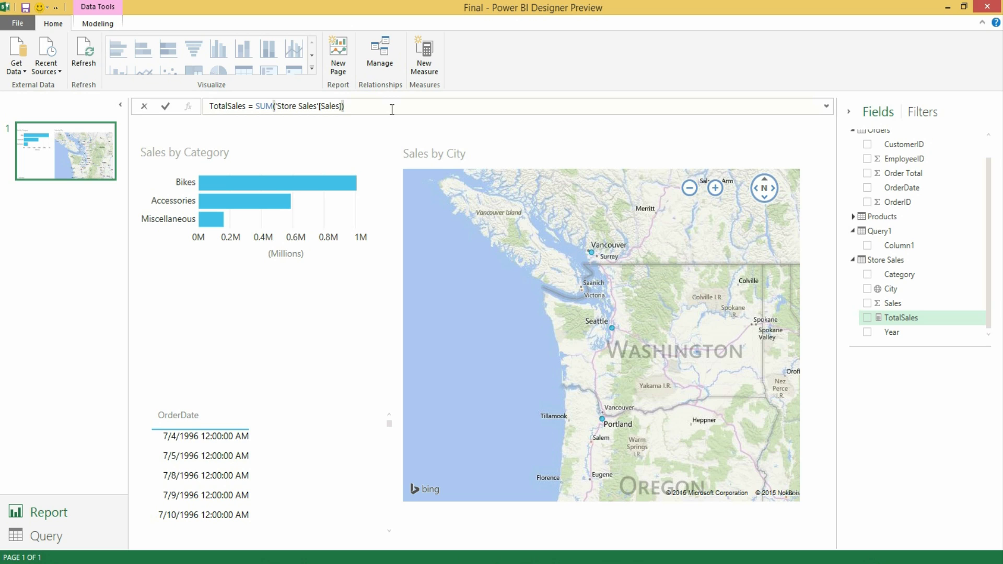
key(Return)
click(392, 109)
key(Left)
key(Left)
key(Left)
text(123)
key(Return)
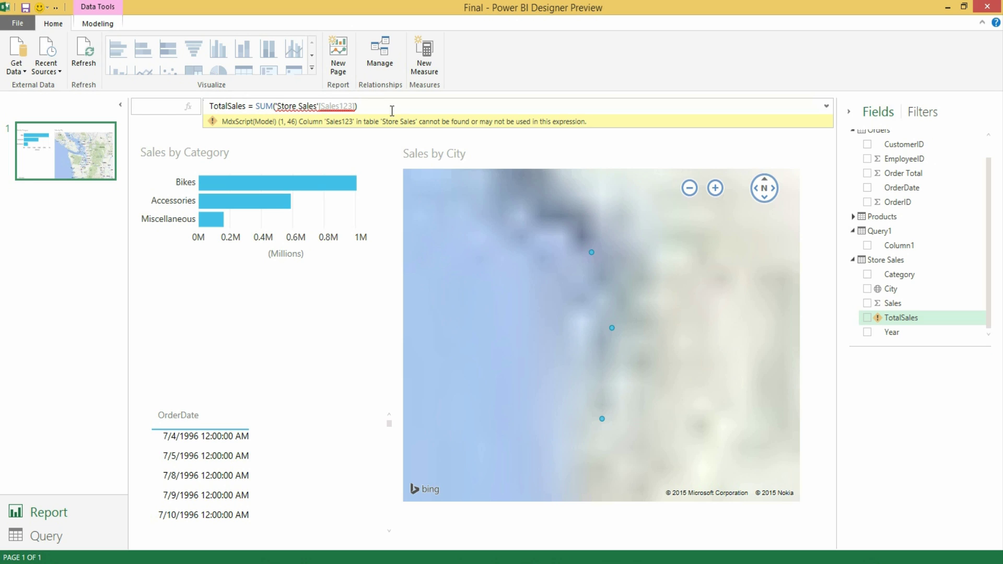
- Correct the column reference in the TotalSales formula to 'Store Sales'[Sales] and commit it
click(356, 107)
key(BackSpace)
key(BackSpace)
key(BackSpace)
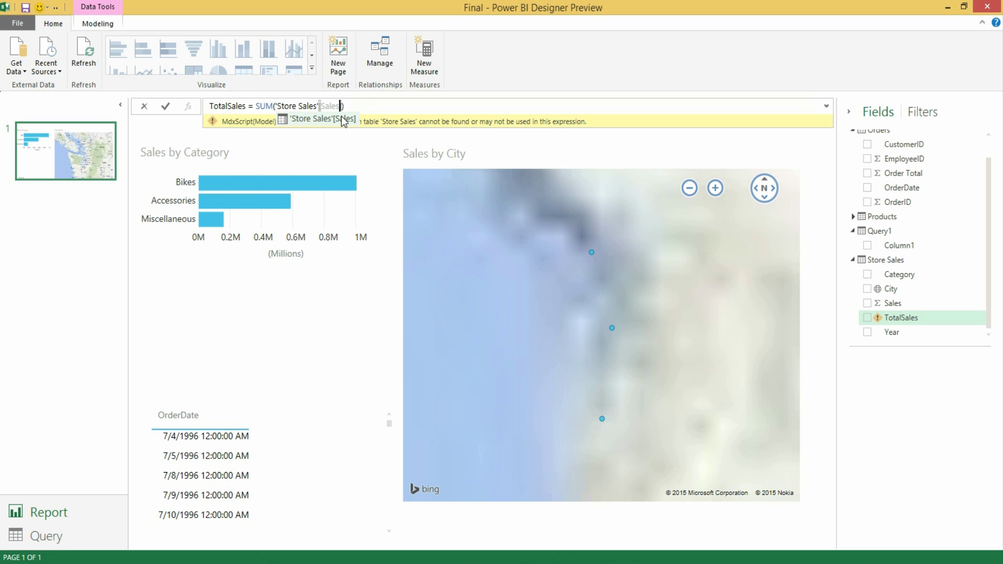
double_click(335, 117)
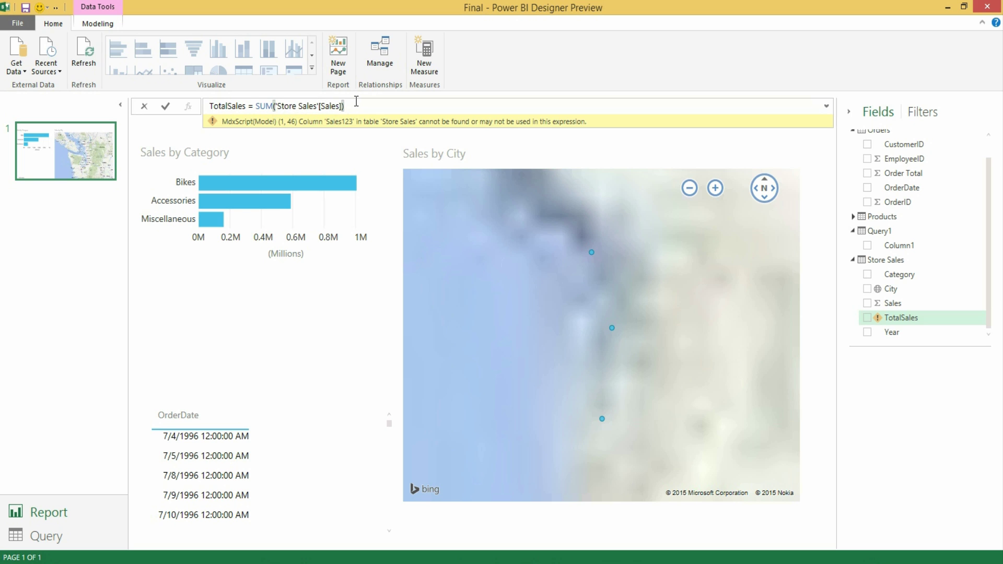
key(Return)
- Append the line comment //123 to the end of the TotalSales formula
click(360, 103)
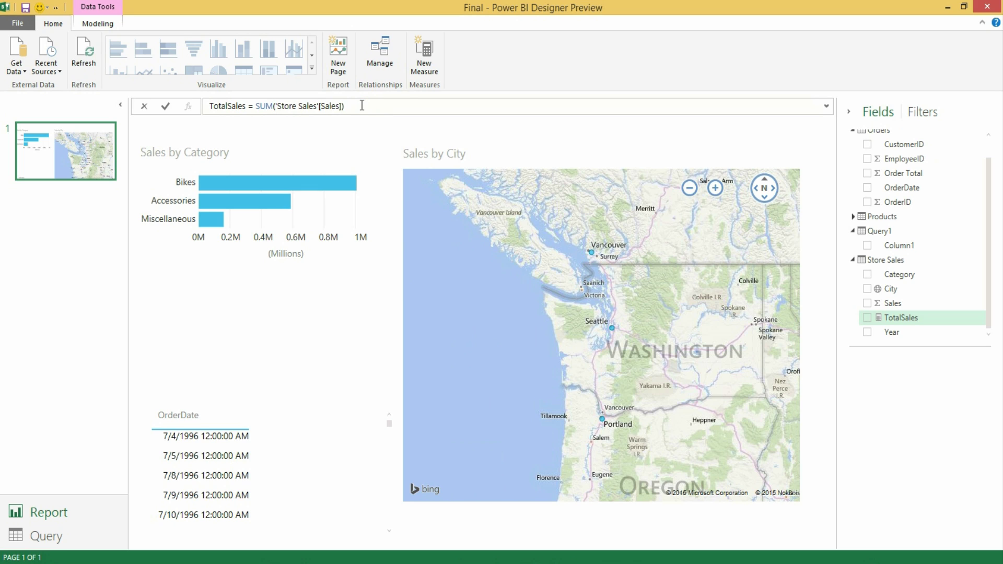
text(//123)
key(Return)
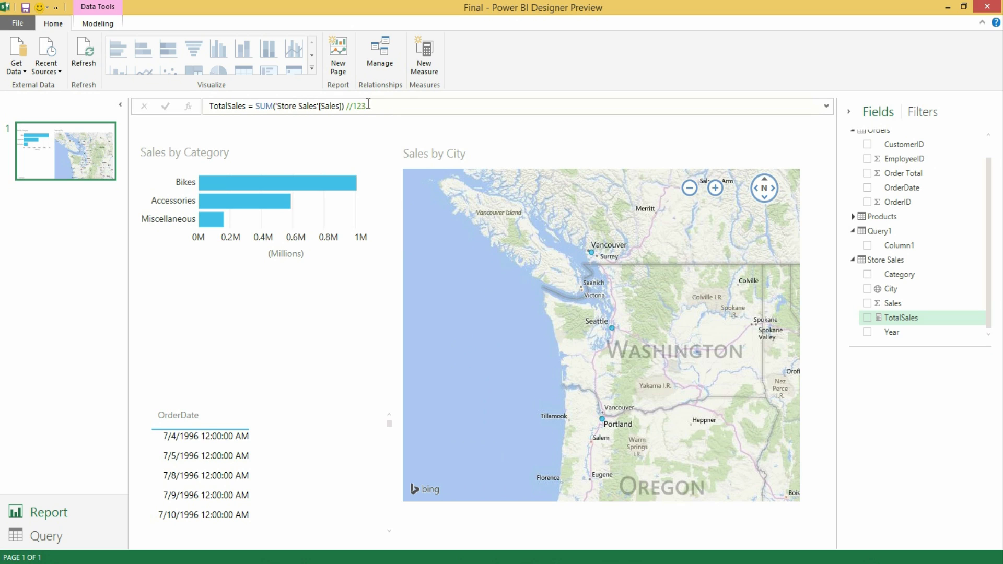
- Insert the block comment /*this is a comment*/ before SUM in the expanded TotalSales formula, commit it and collapse the formula editor
click(827, 107)
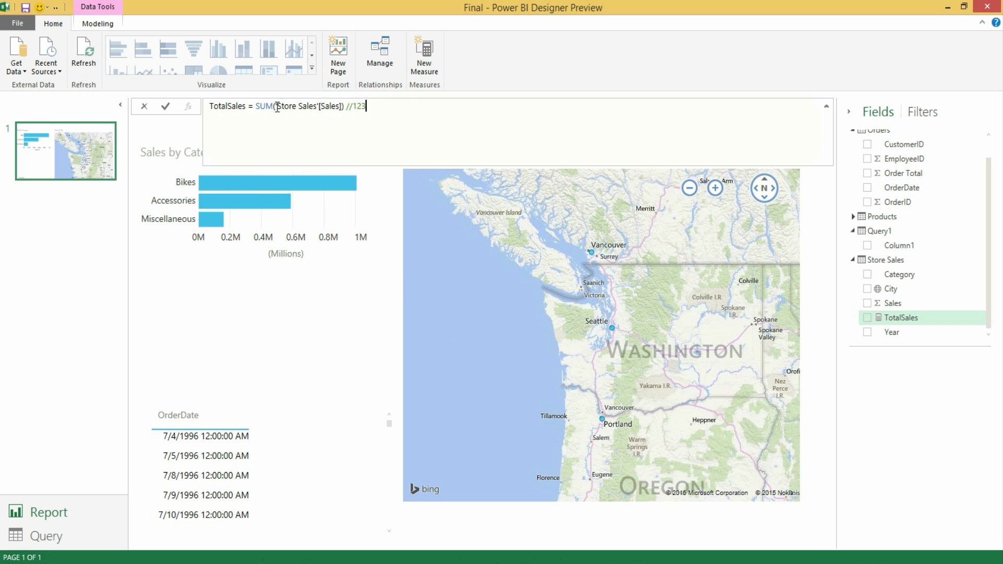
click(255, 106)
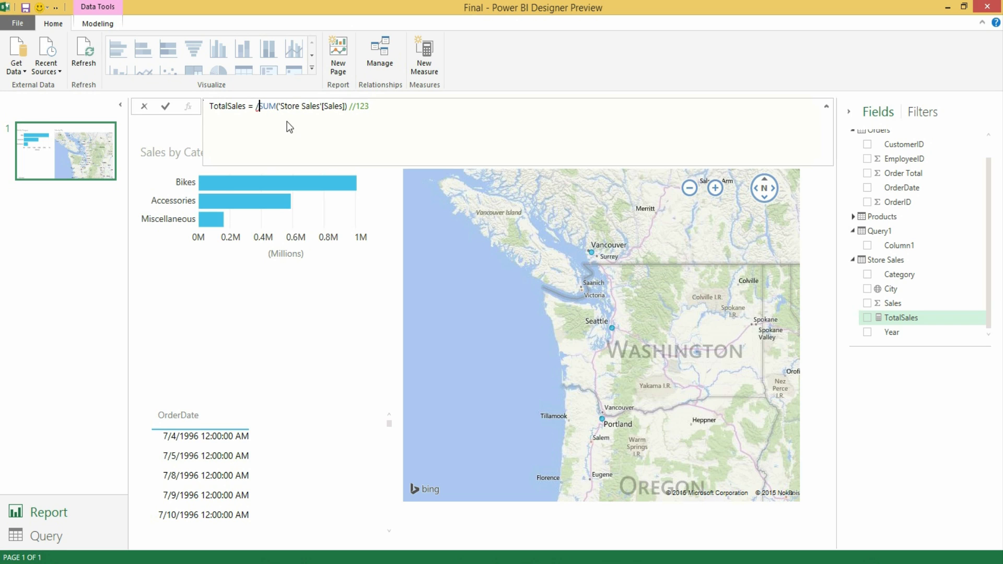
text(/*)
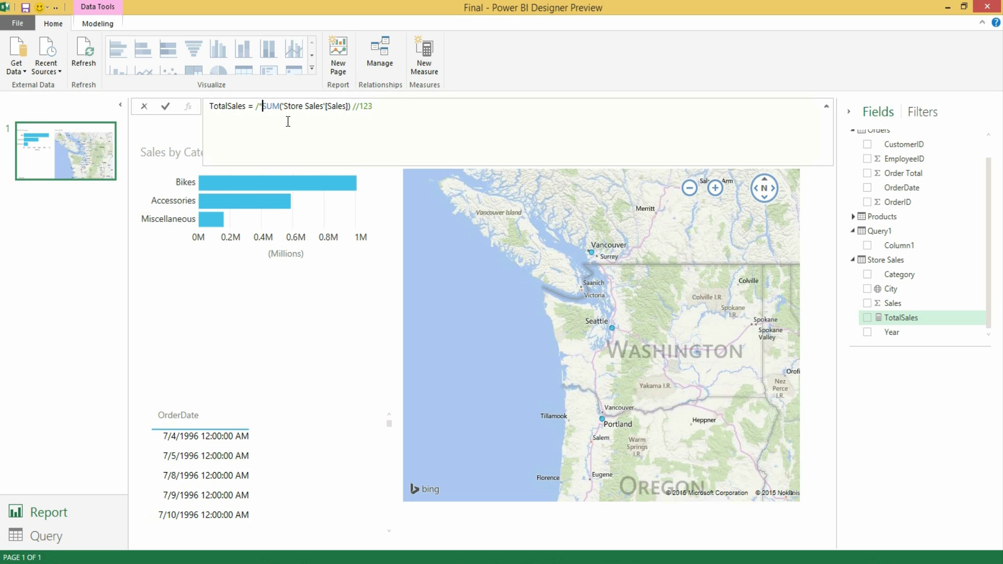
text(this is a comment)
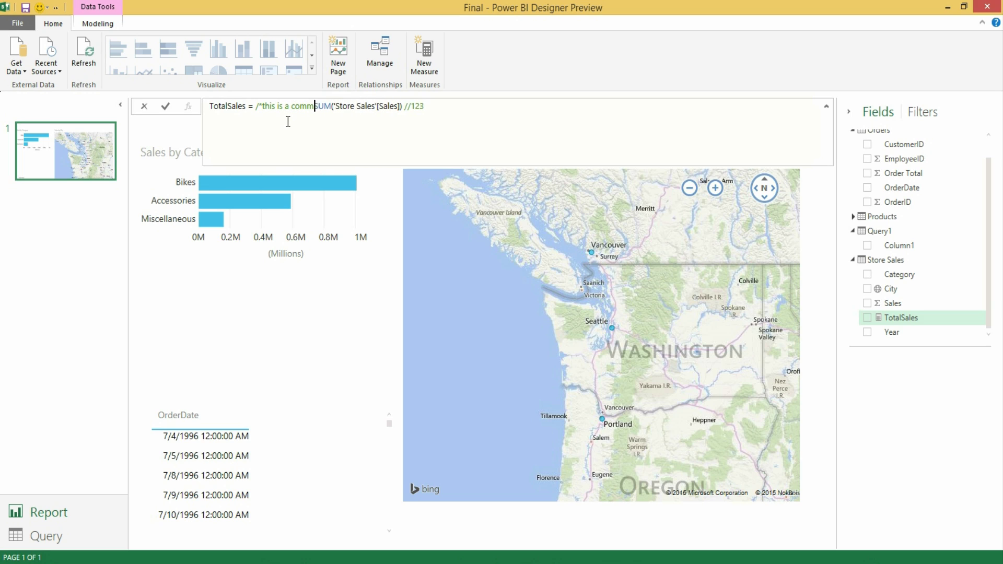
text(*/)
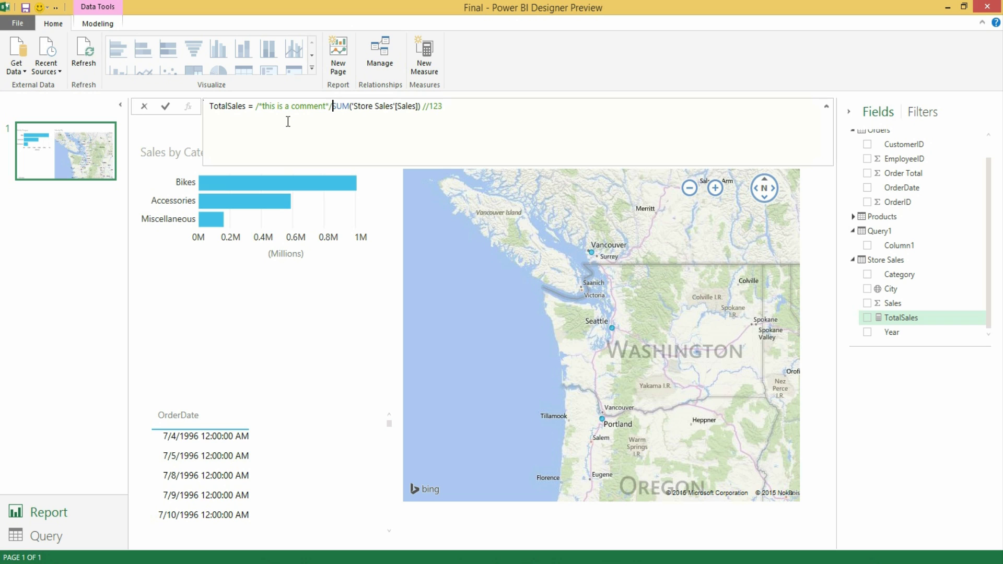
key(Return)
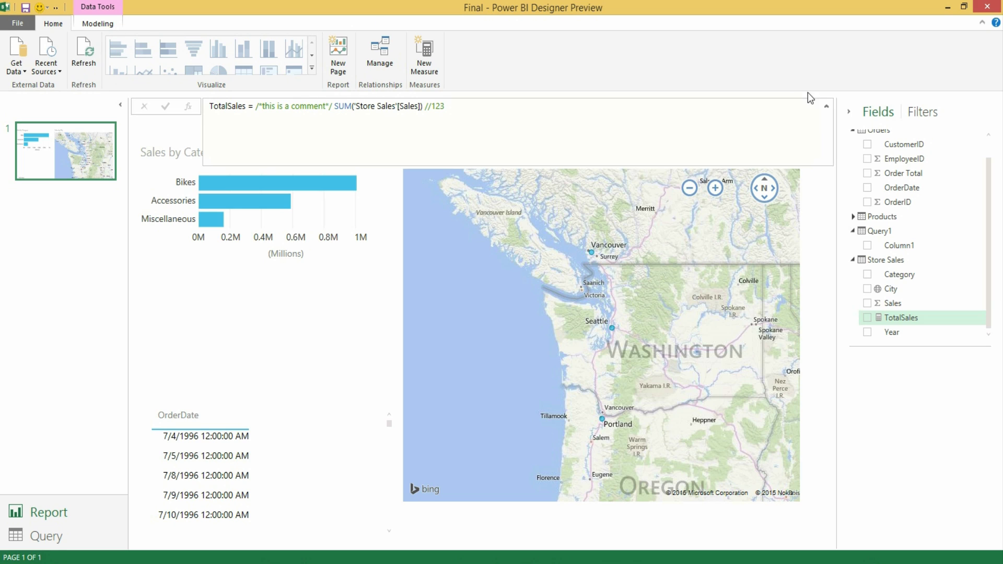
click(824, 107)
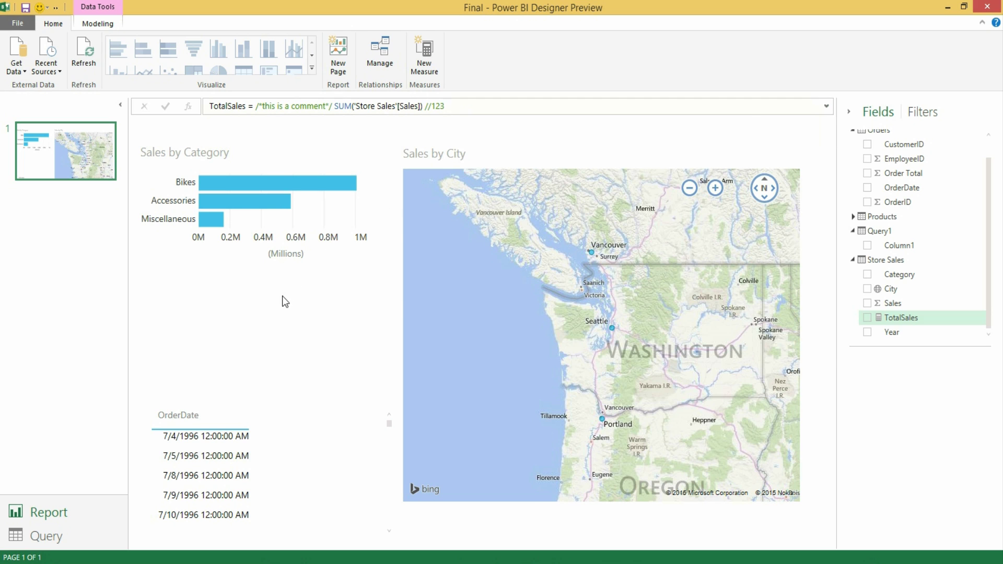
- Switch to the PowerPoint presentation, review the slide of new DAX functions, and return to Power BI Designer
key(alt+Tab)
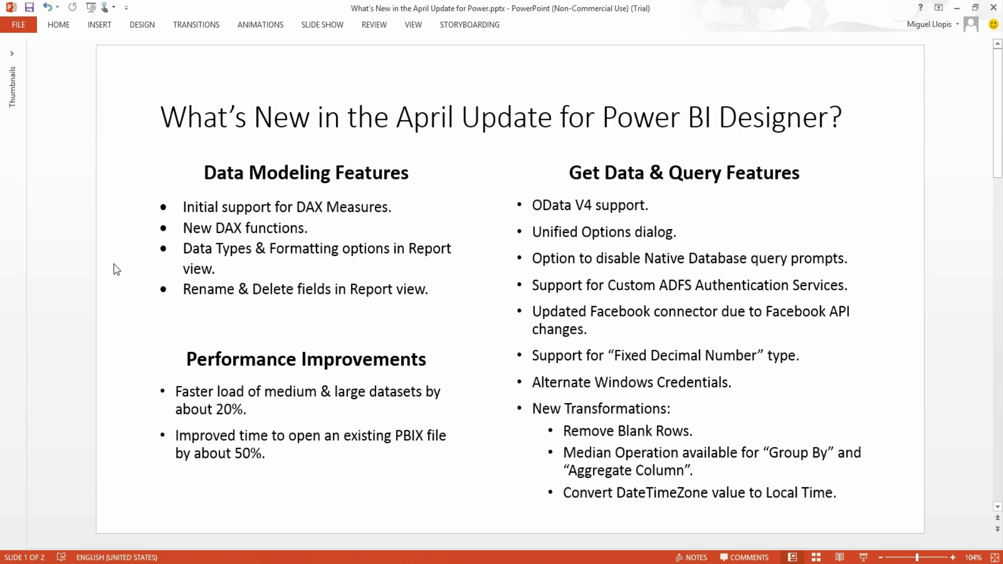
scroll(116, 269, down, 2)
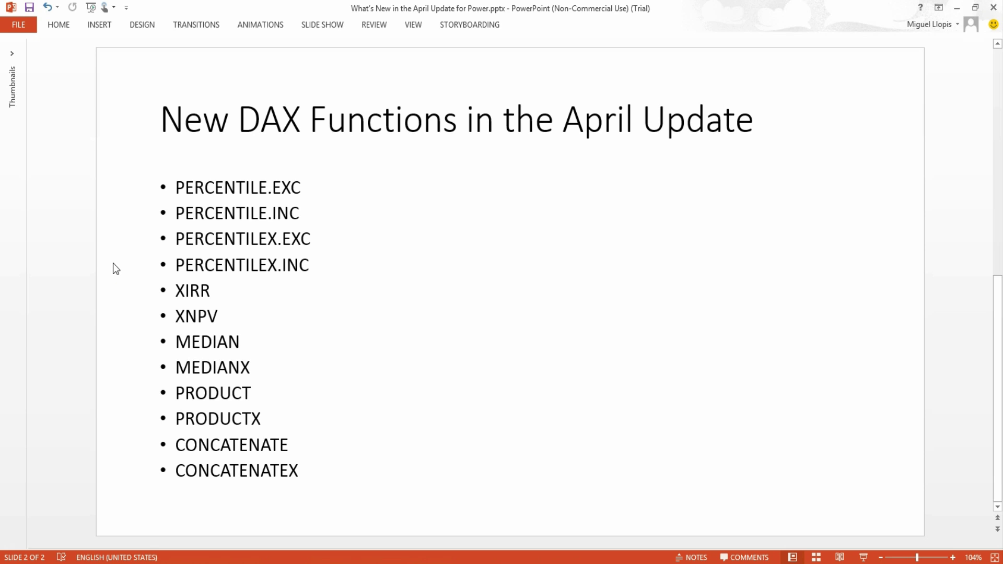
scroll(116, 269, up, 3)
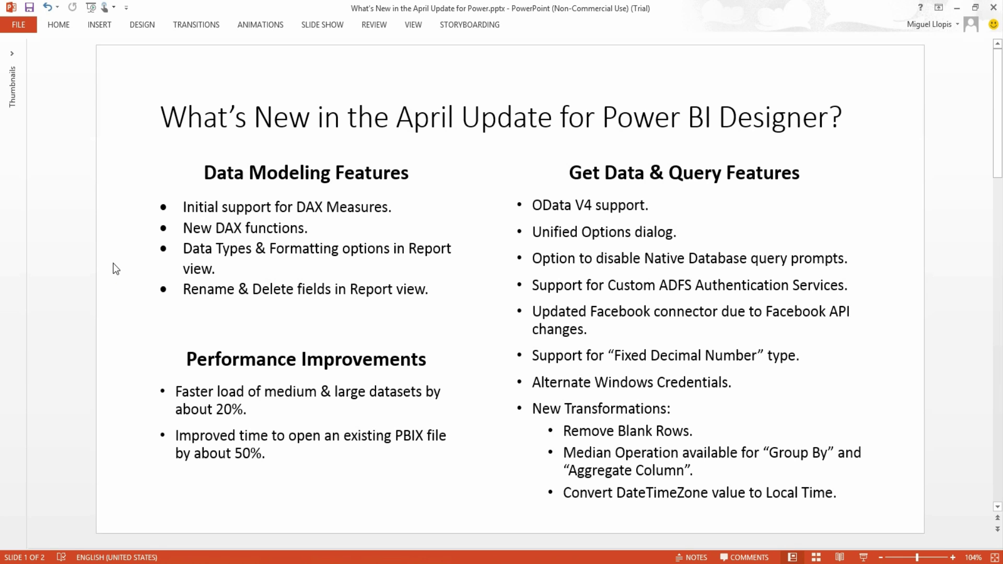
click(514, 563)
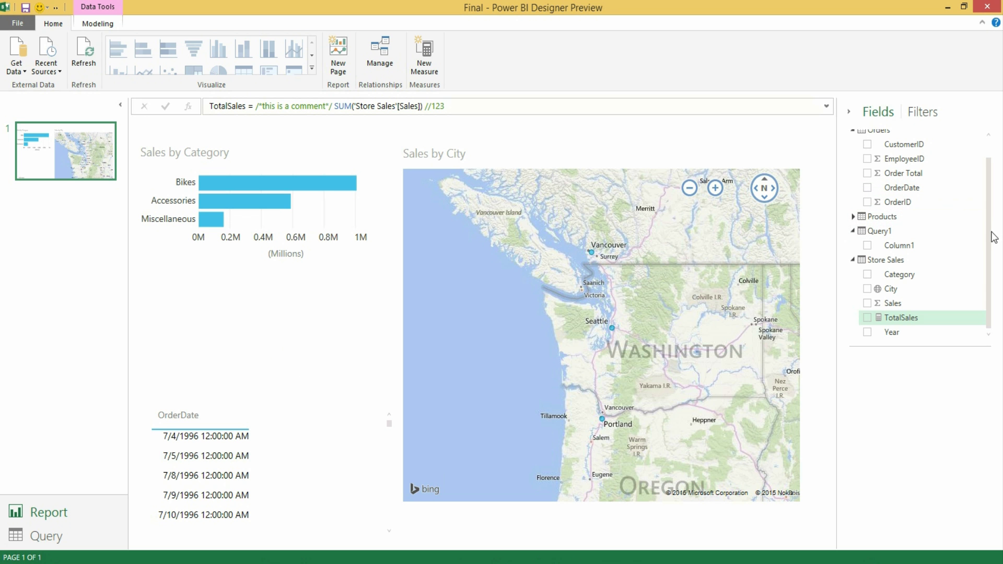
- Select the OrderDate field in the Orders table and examine its data type and Date Time format choices
drag(989, 233, 984, 212)
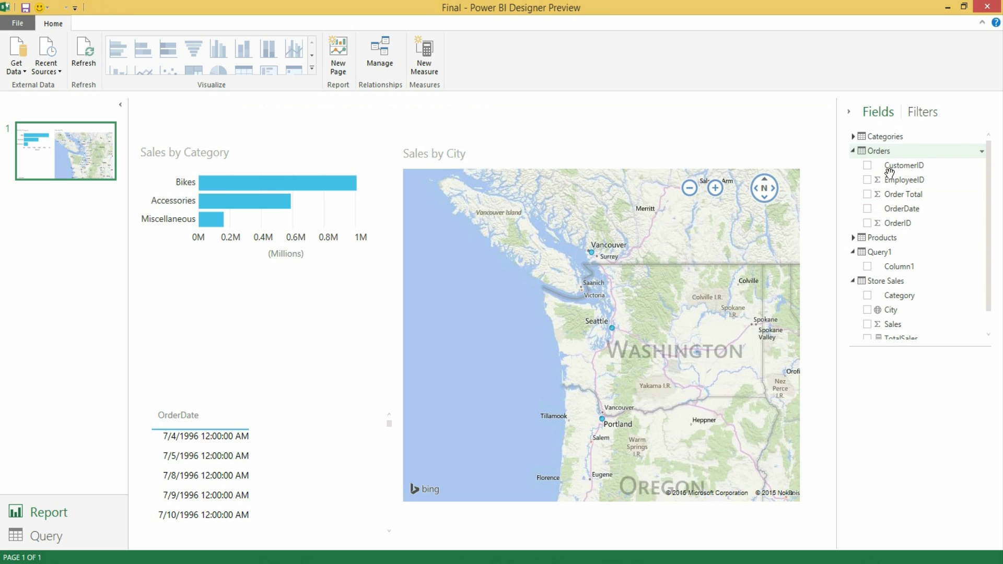
click(889, 211)
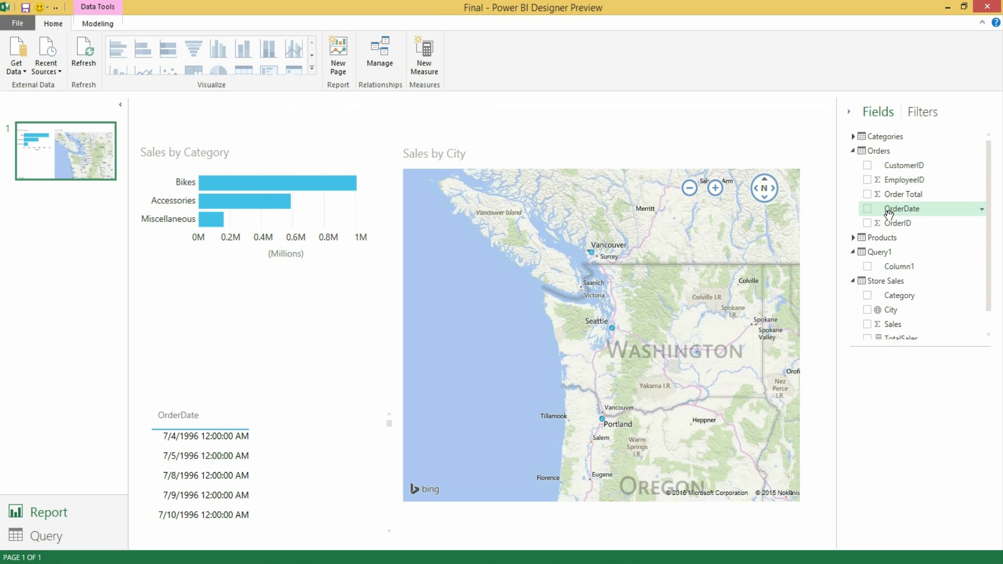
click(90, 24)
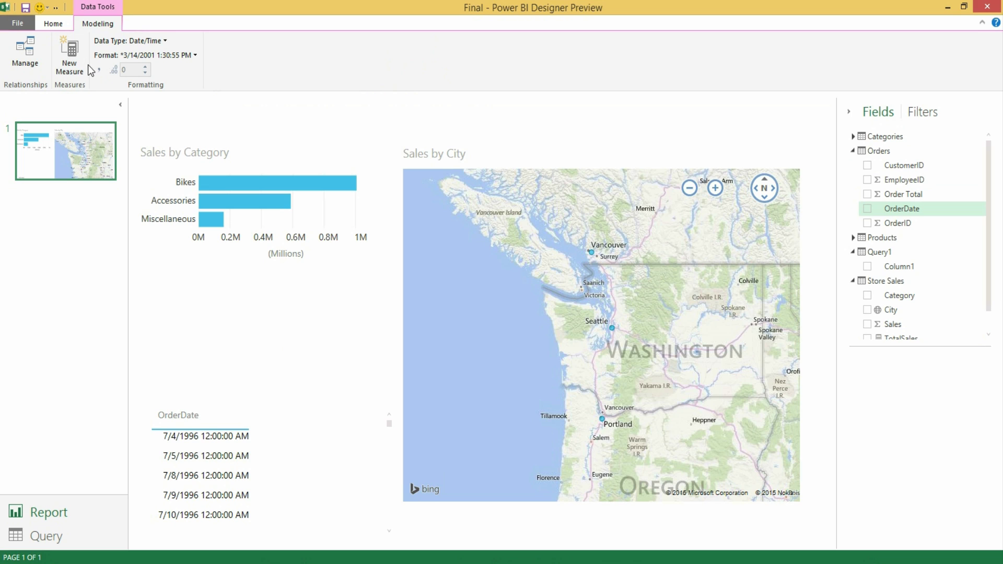
click(140, 42)
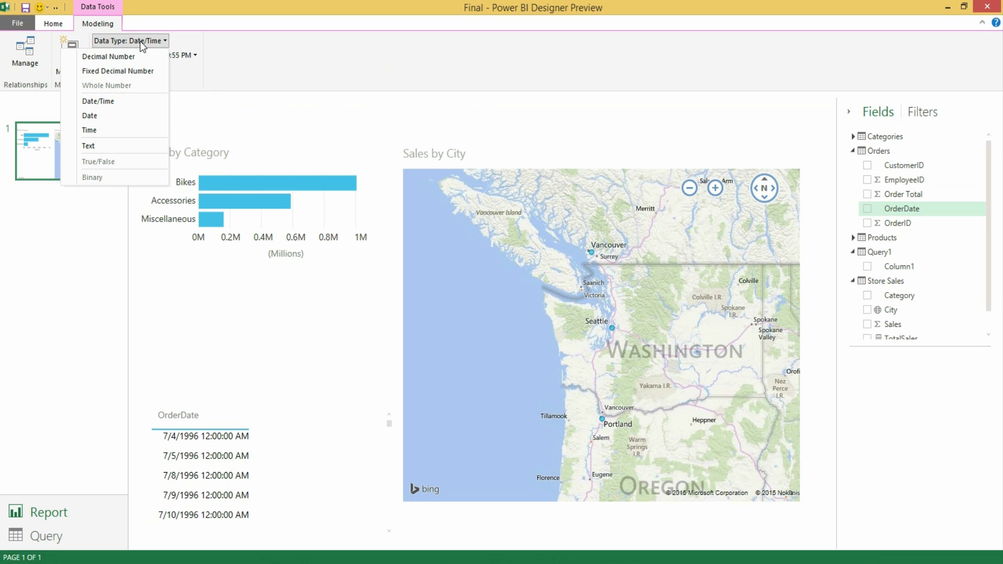
click(201, 30)
click(181, 55)
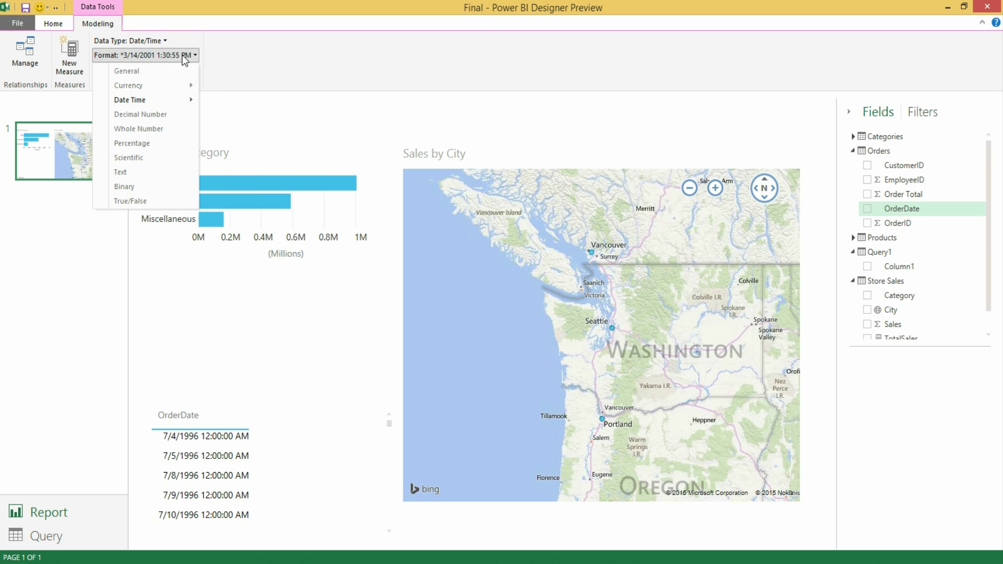
mouse_move(175, 100)
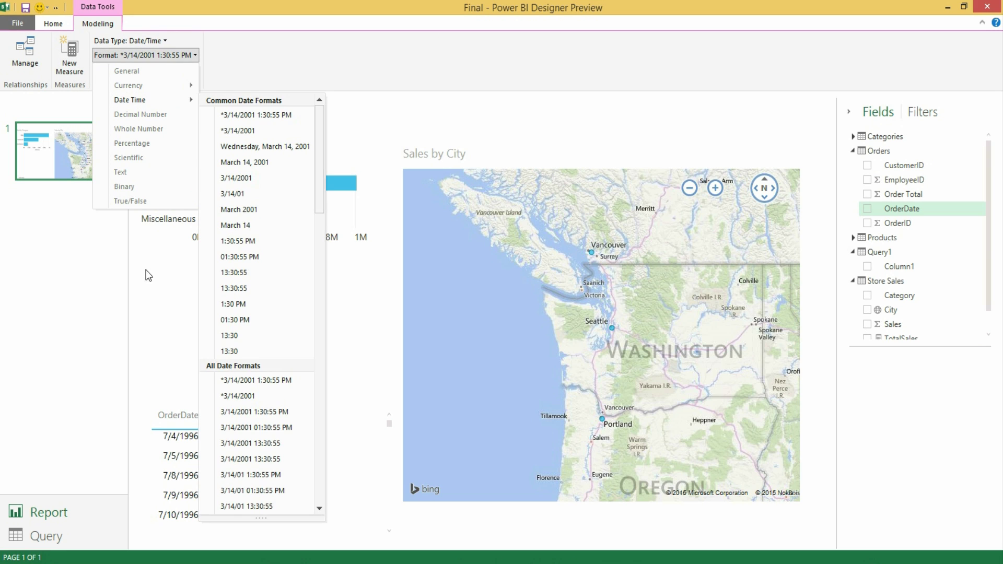
click(150, 292)
- Select the OrderDate table visual and set the field's date format to Wednesday, March 14, 2001
click(271, 447)
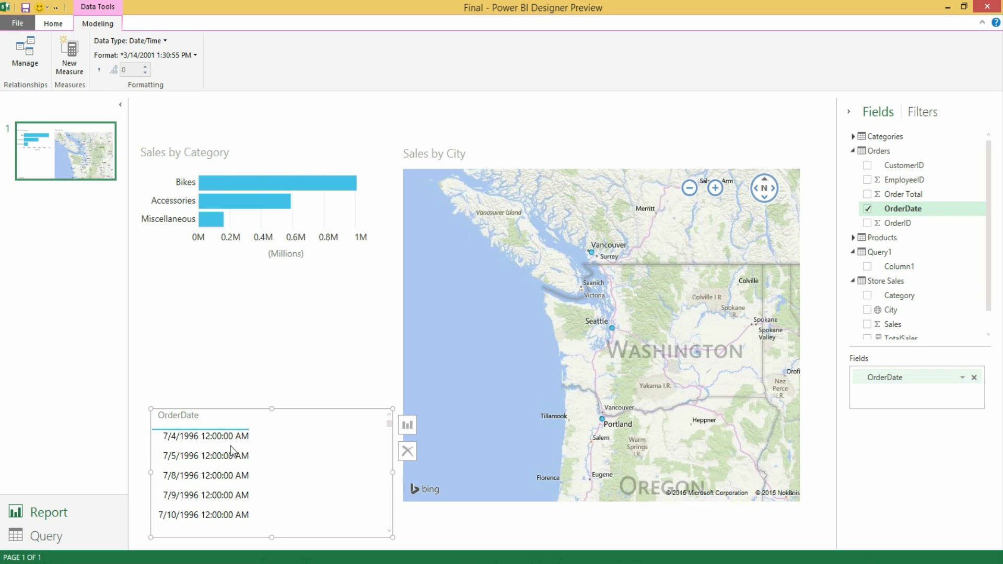
click(188, 55)
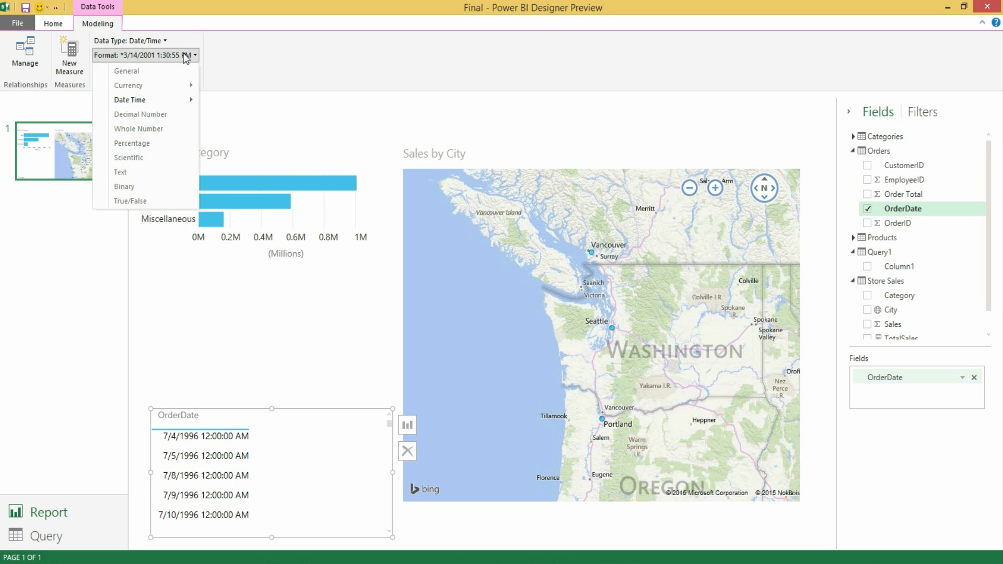
mouse_move(175, 107)
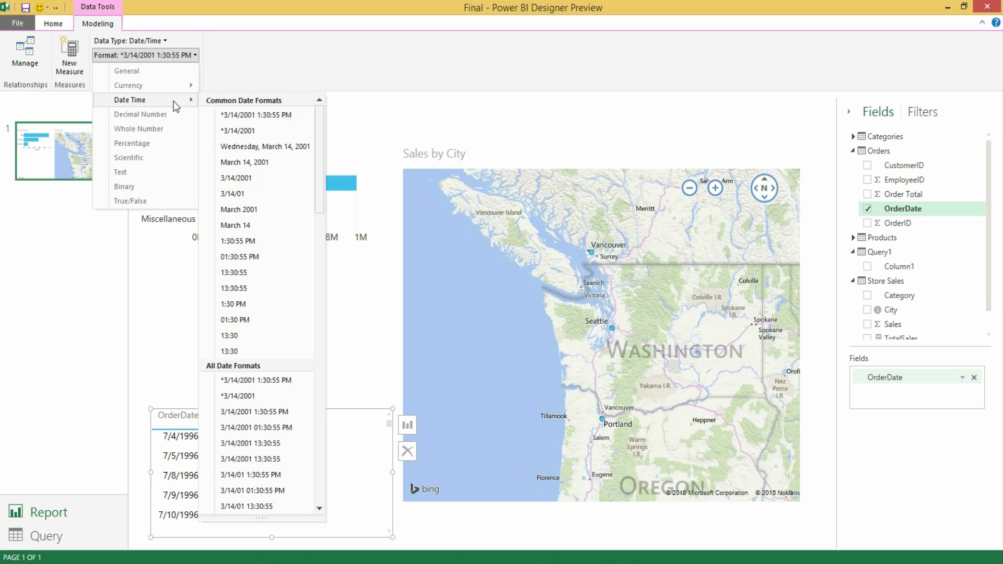
click(275, 149)
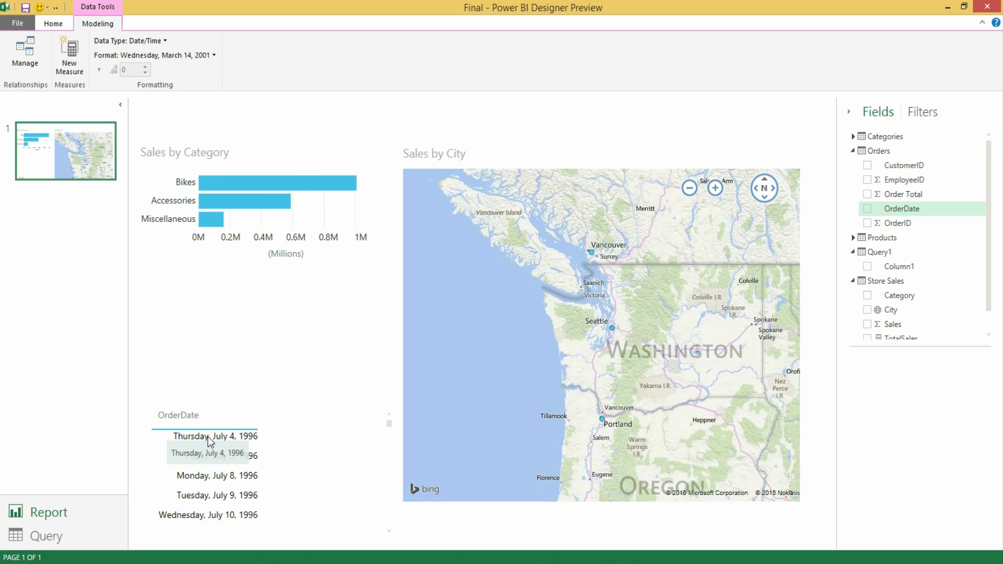
- Review the full list of date formats and the data types that OrderDate can be converted to
click(175, 57)
mouse_move(180, 98)
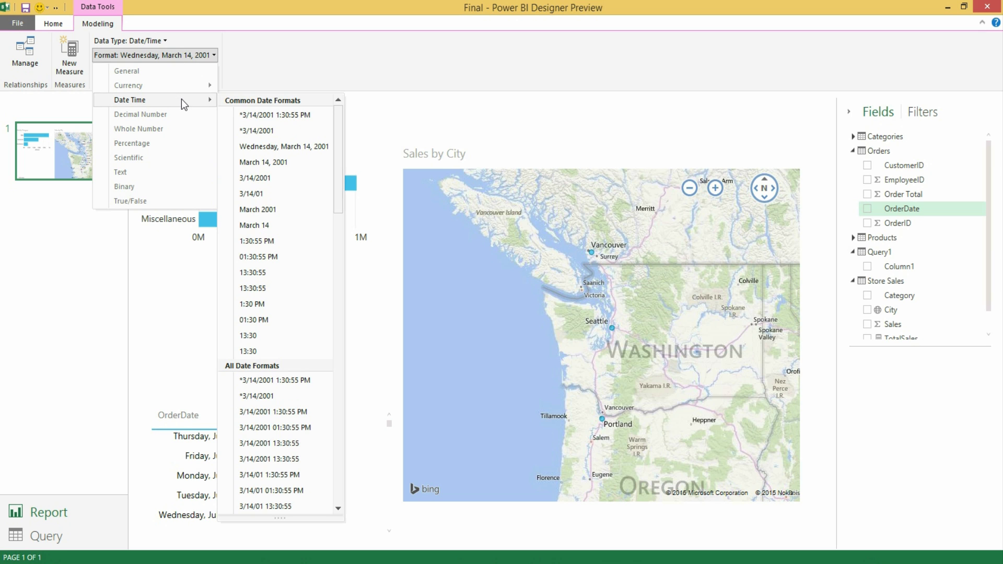
scroll(279, 173, down, 3)
scroll(279, 177, down, 10)
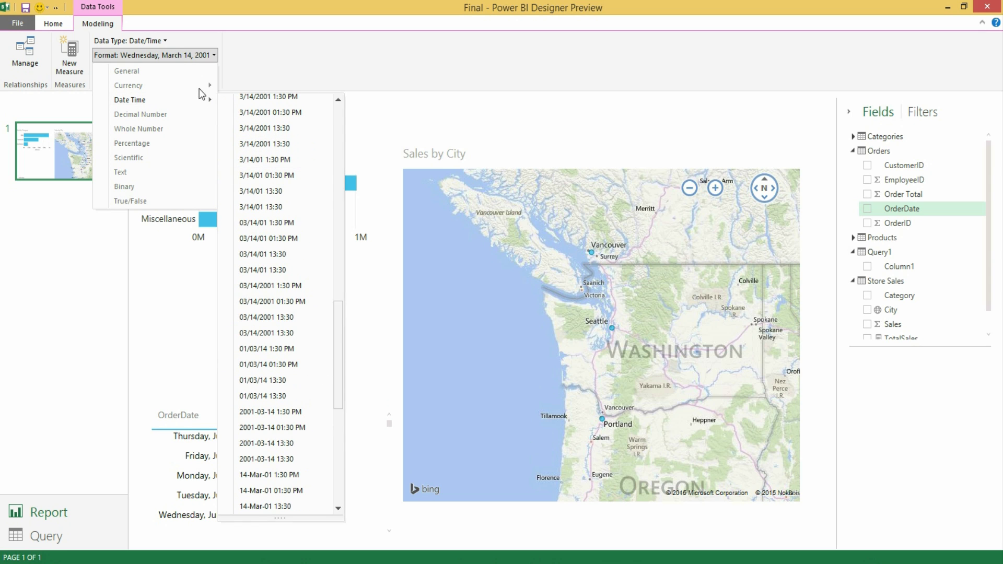
click(251, 58)
click(161, 44)
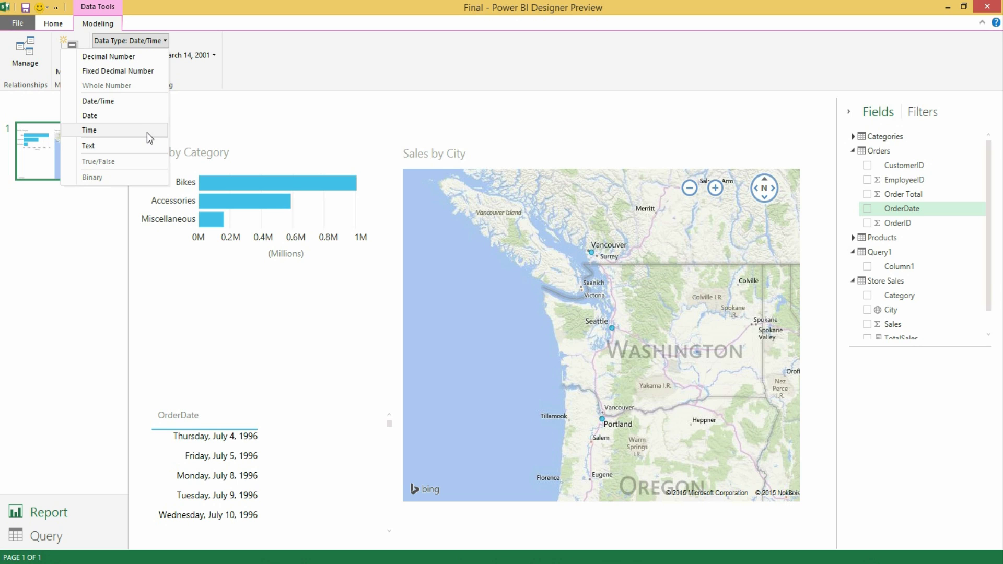
click(271, 61)
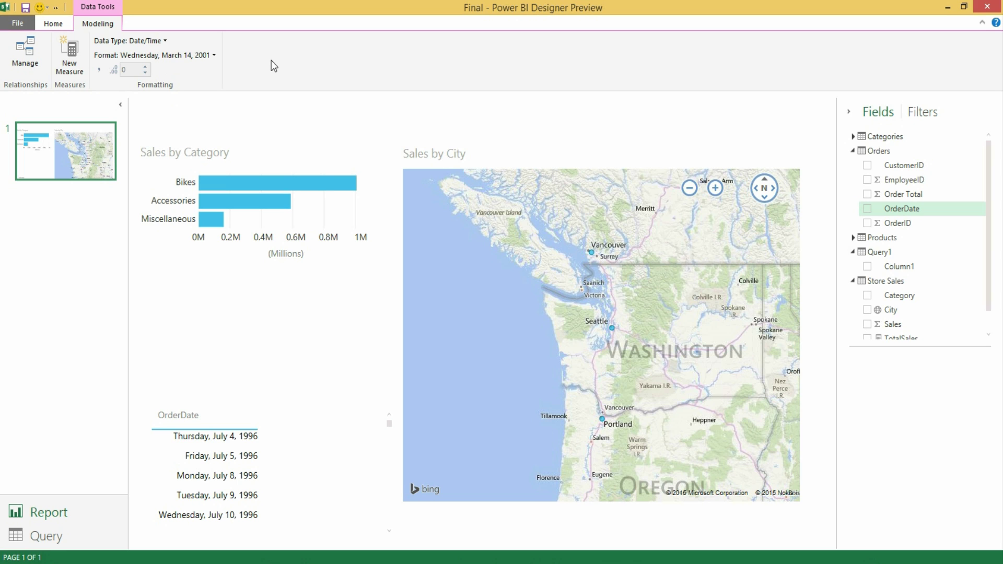
key(alt+Tab)
- Rename the CustomerID field in the Orders table to ID
click(948, 166)
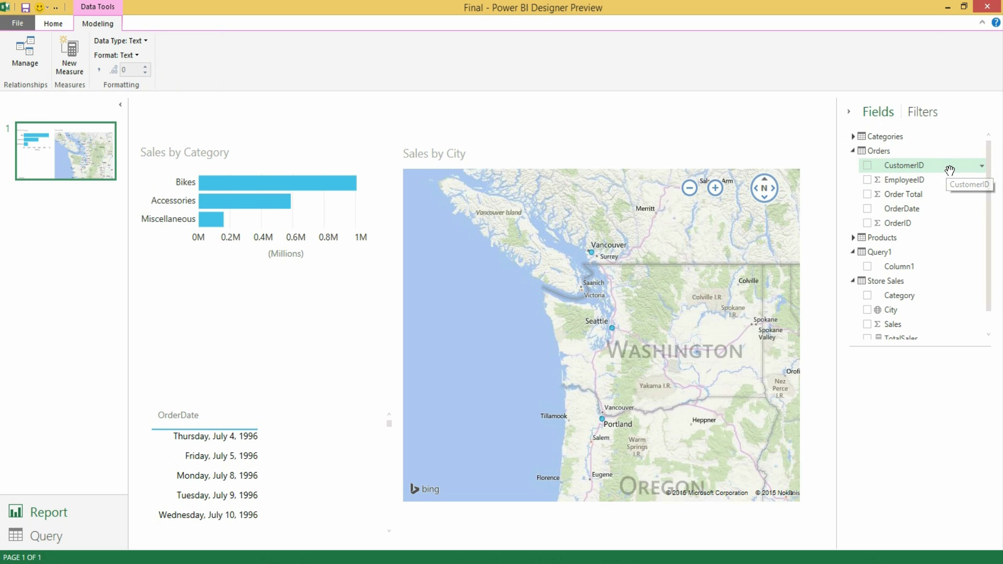
click(981, 169)
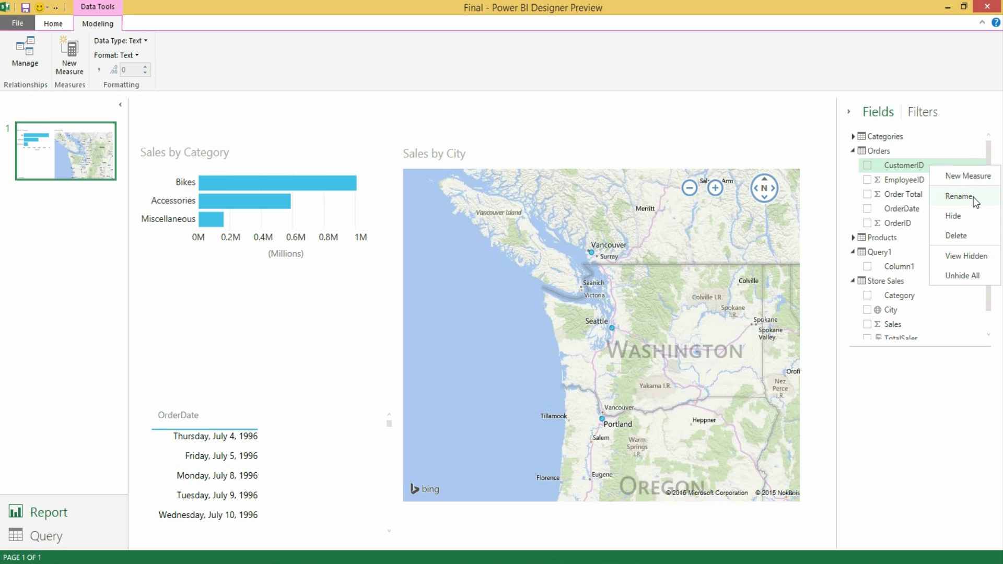
right_click(917, 164)
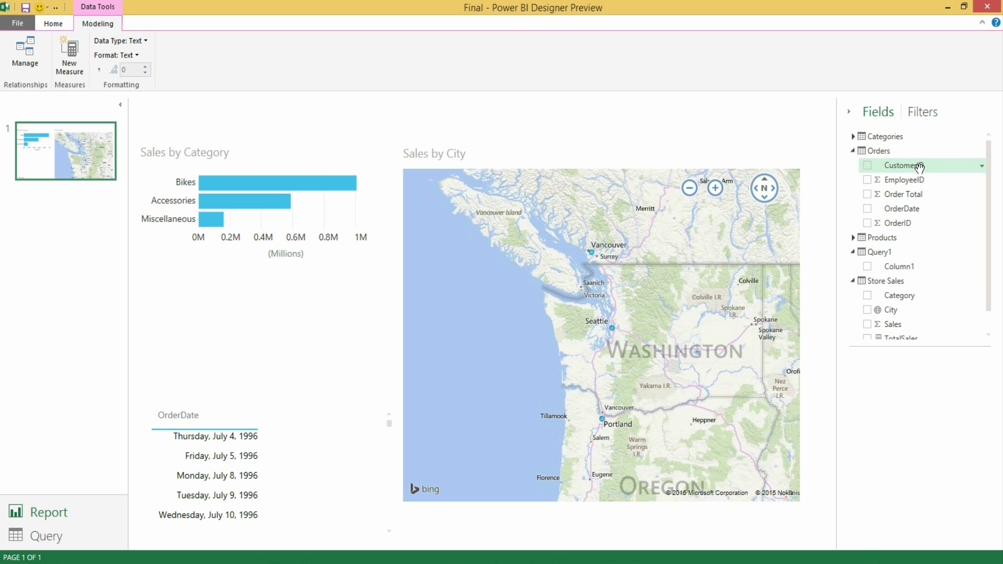
click(965, 196)
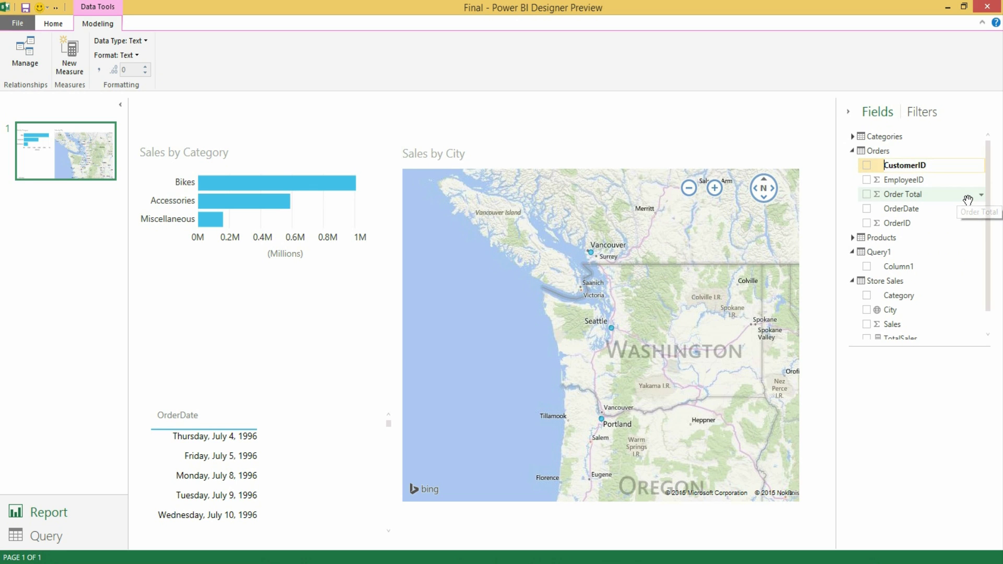
key(Delete)
key(Delete)
key(Delete)
key(Delete)
key(Delete)
key(Delete)
key(Delete)
key(Delete)
key(Return)
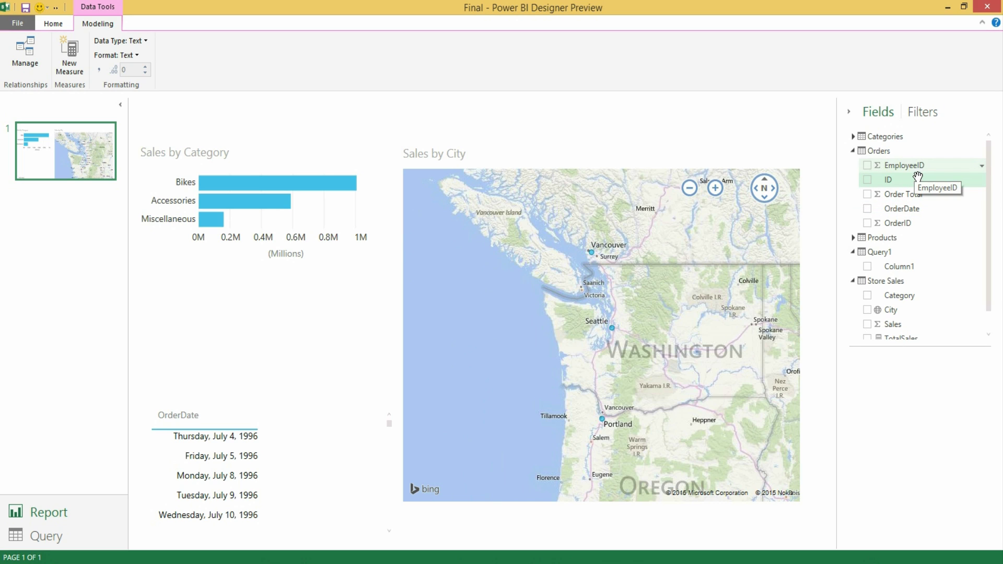
- Delete the EmployeeID field from the Orders table
click(979, 170)
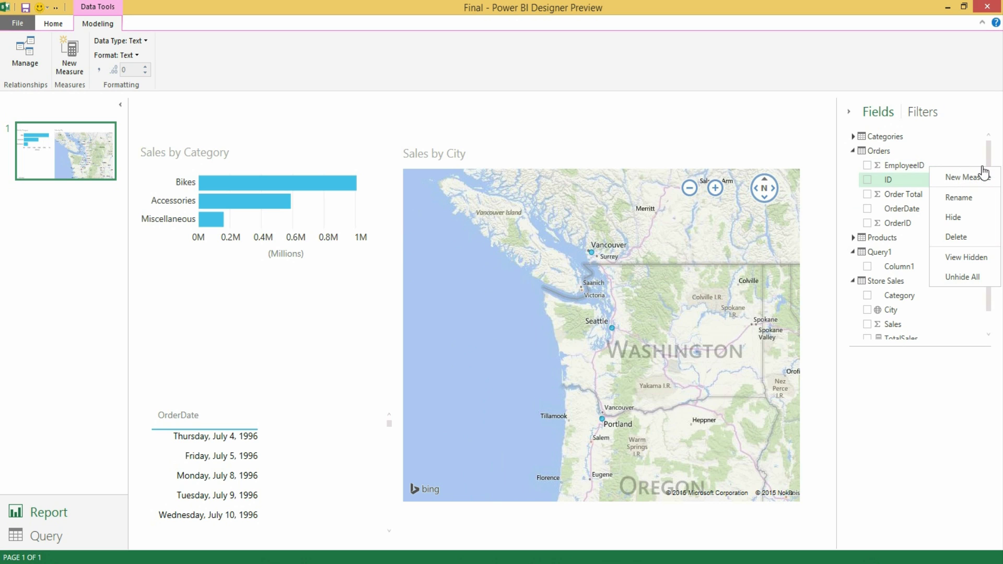
click(970, 237)
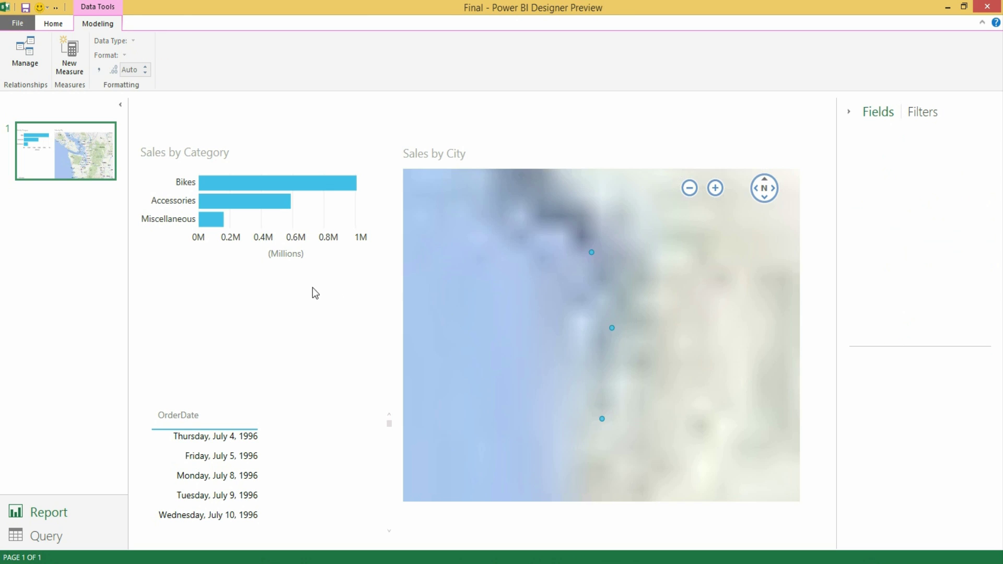
- Open the Orders query in Query view and examine its ID column and the Renamed Columns and Removed Columns steps
click(43, 538)
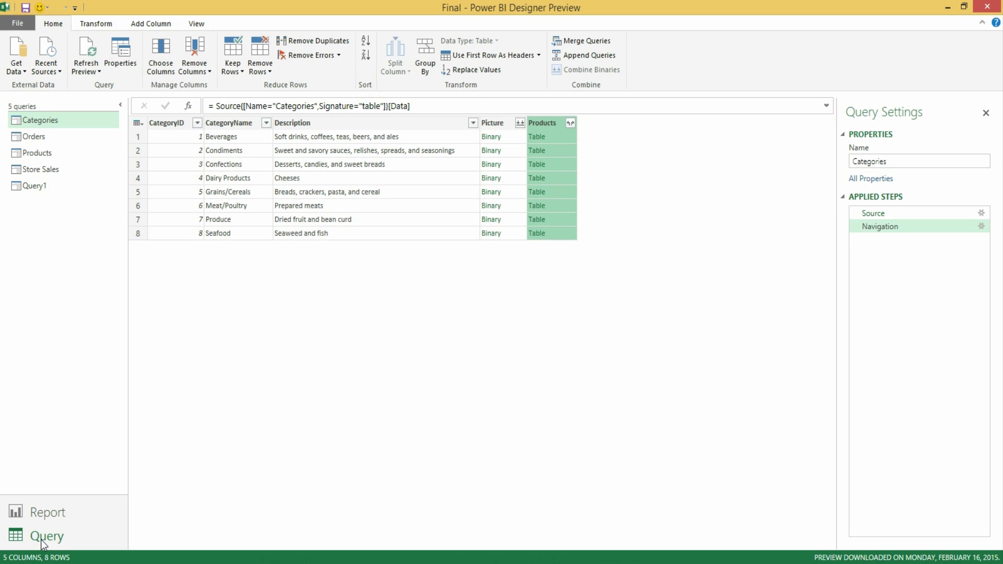
click(46, 138)
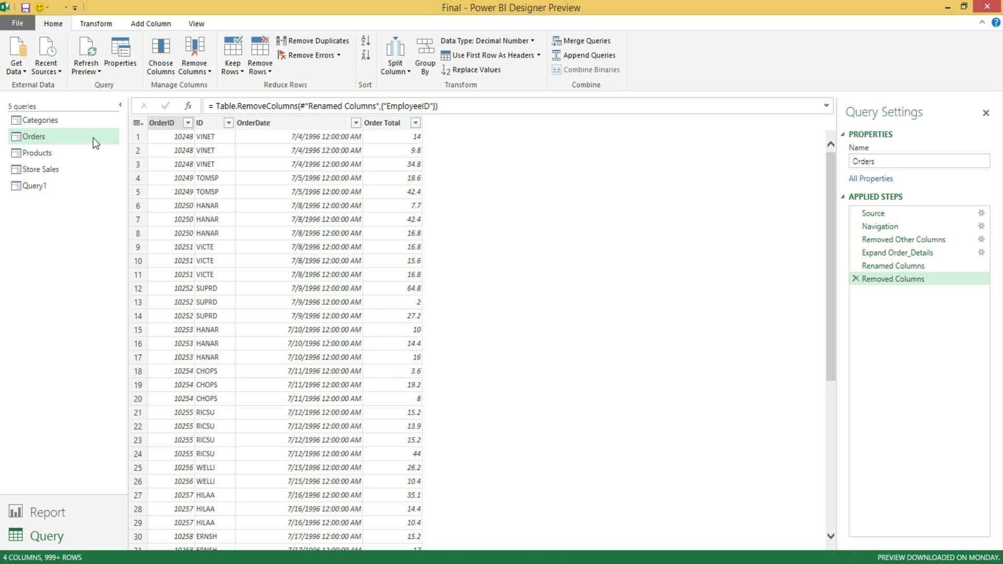
click(205, 123)
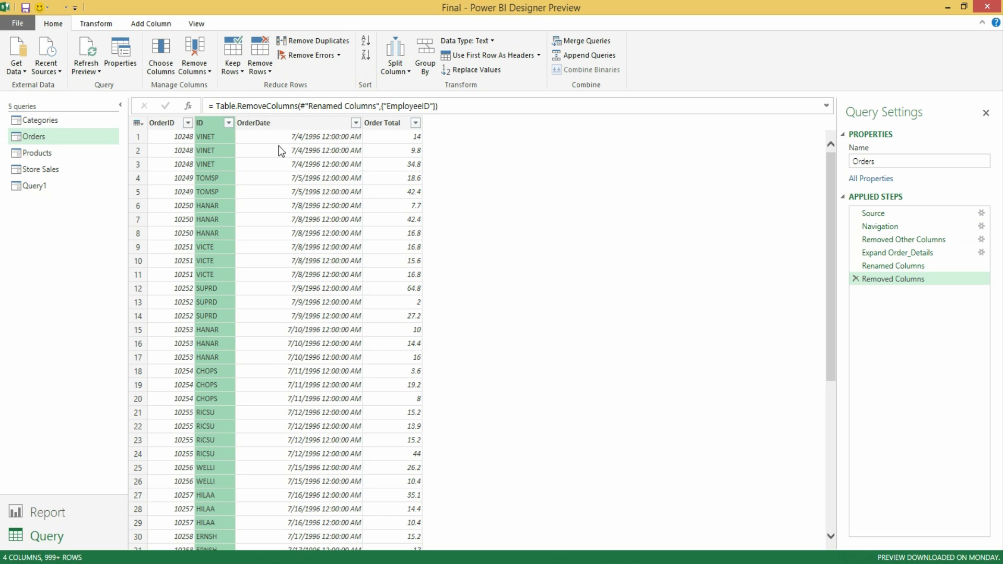
click(907, 264)
click(907, 278)
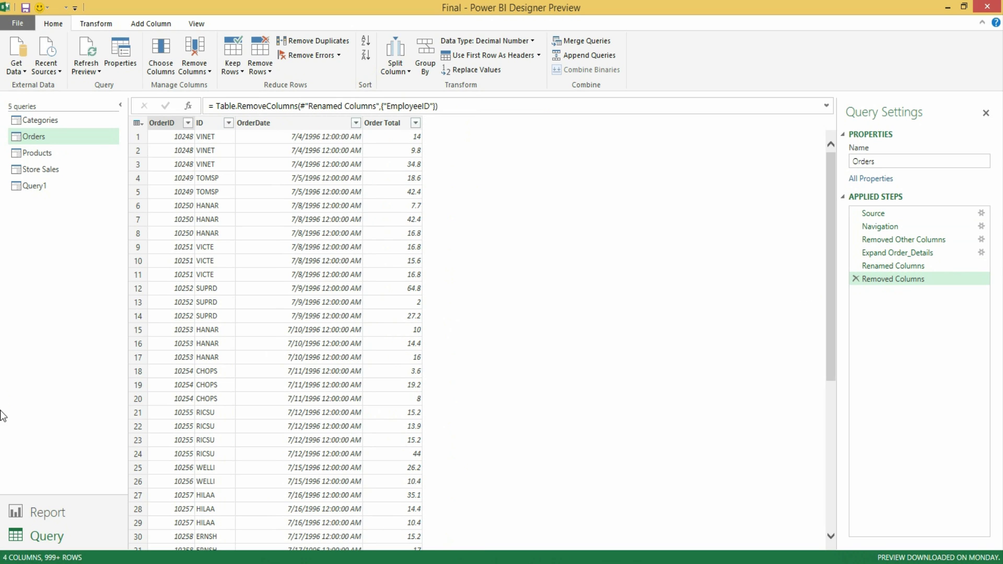
- Return to Report view and switch to the PowerPoint slide listing the April update features
click(50, 511)
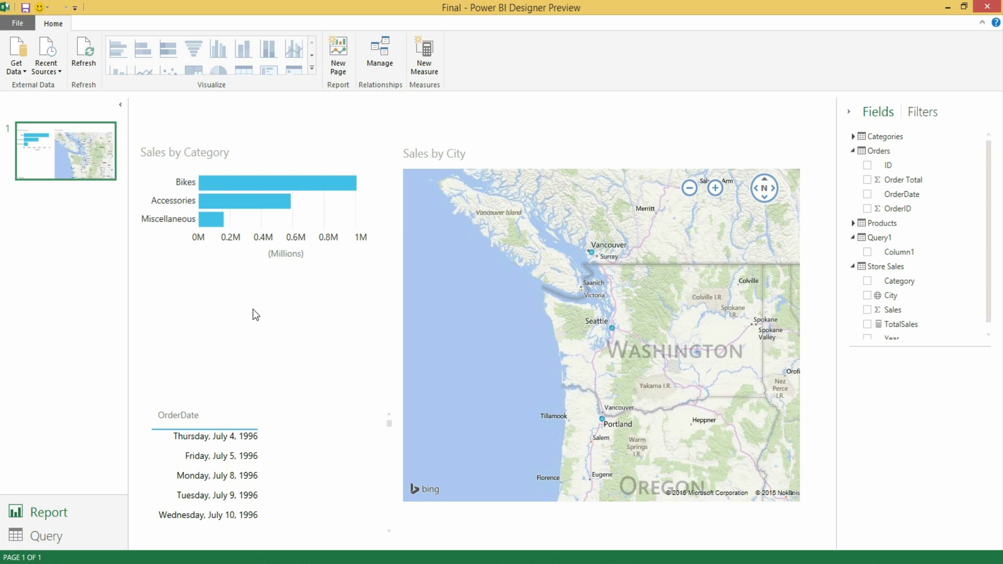
key(alt+Tab)
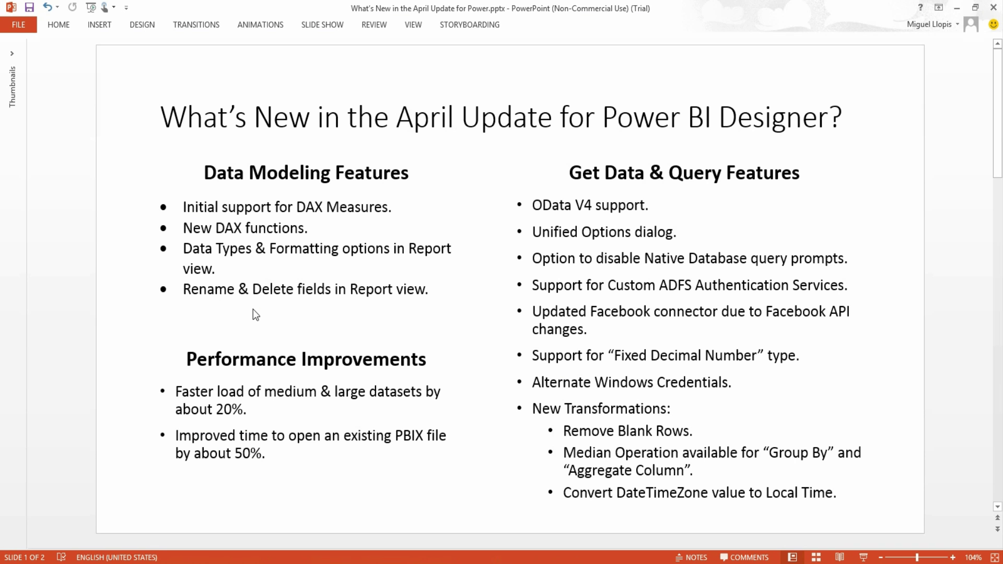
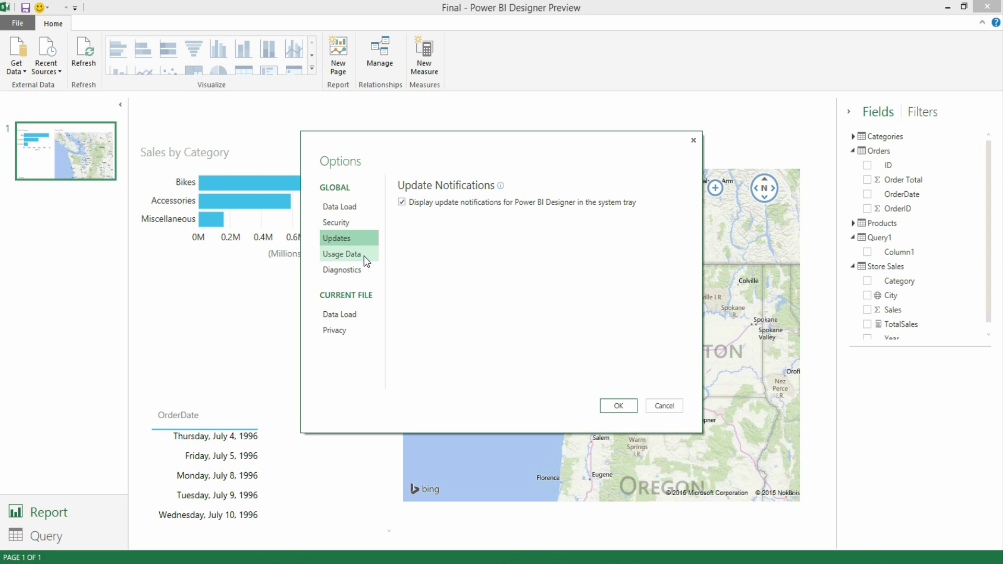
- Review the global Usage Data and Diagnostics options and the current file's Privacy and Data Load options
click(364, 256)
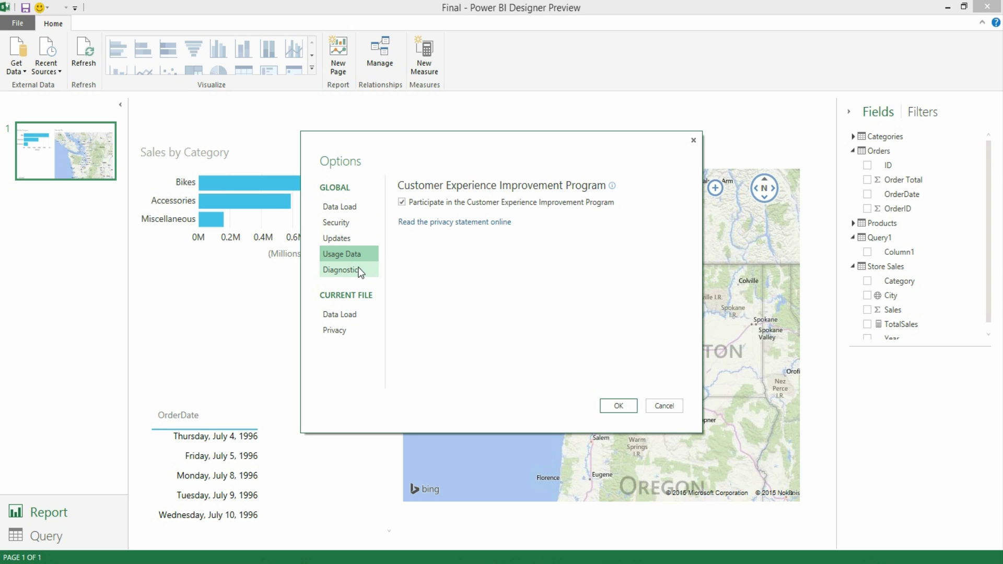
click(358, 269)
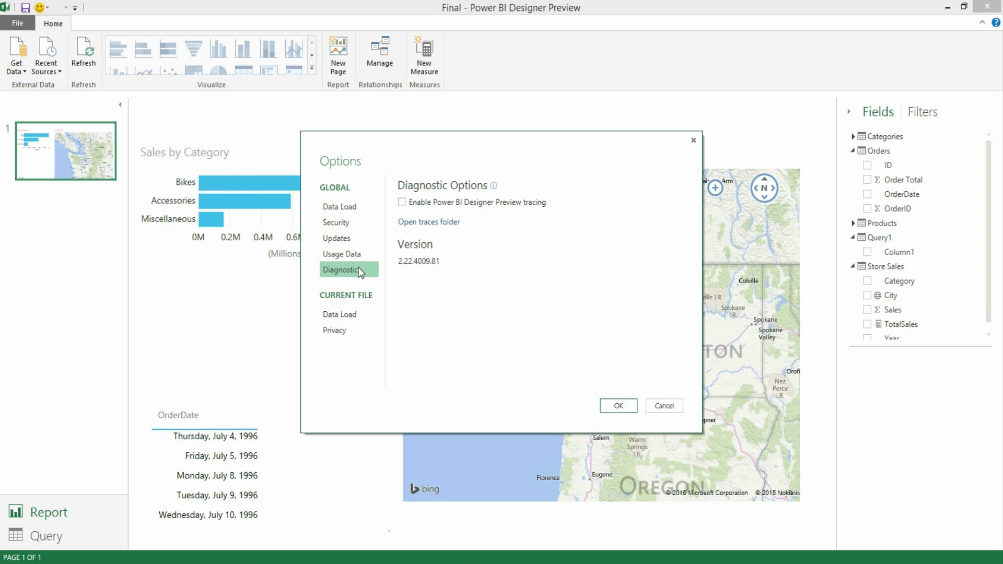
click(354, 331)
click(352, 316)
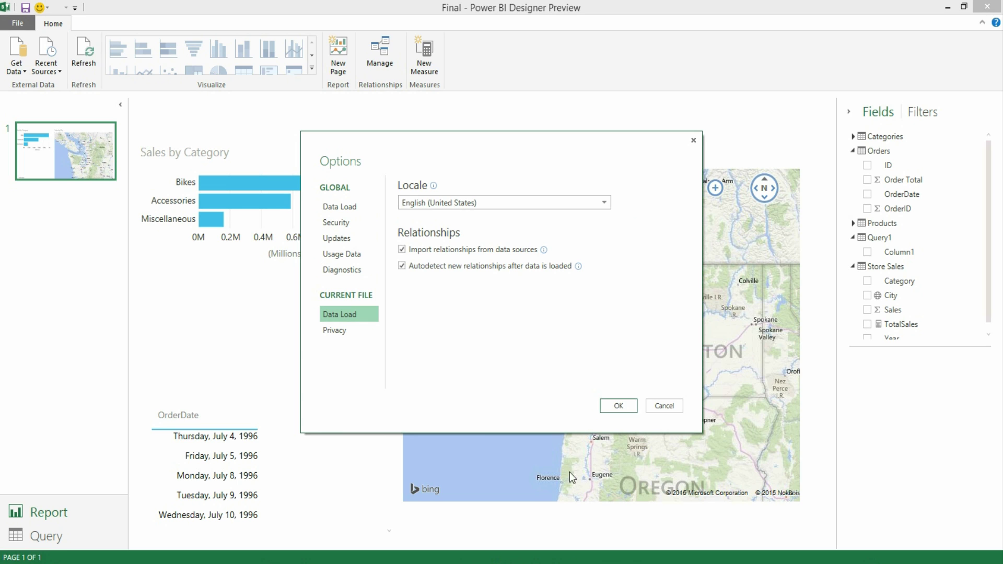
- Close the Options dialog without changes and open Query1 in Query view of Power BI Designer
click(653, 405)
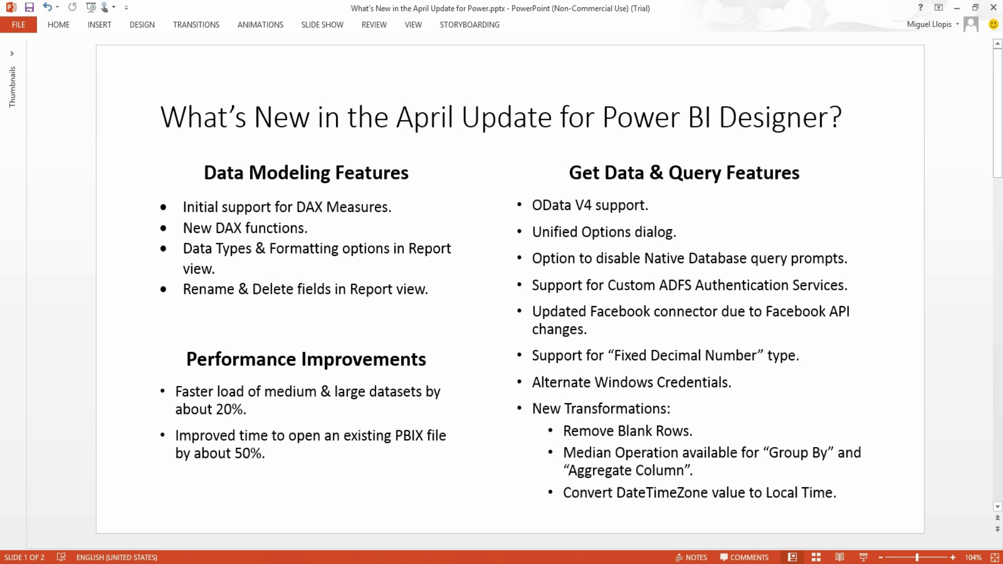
key(alt+Tab)
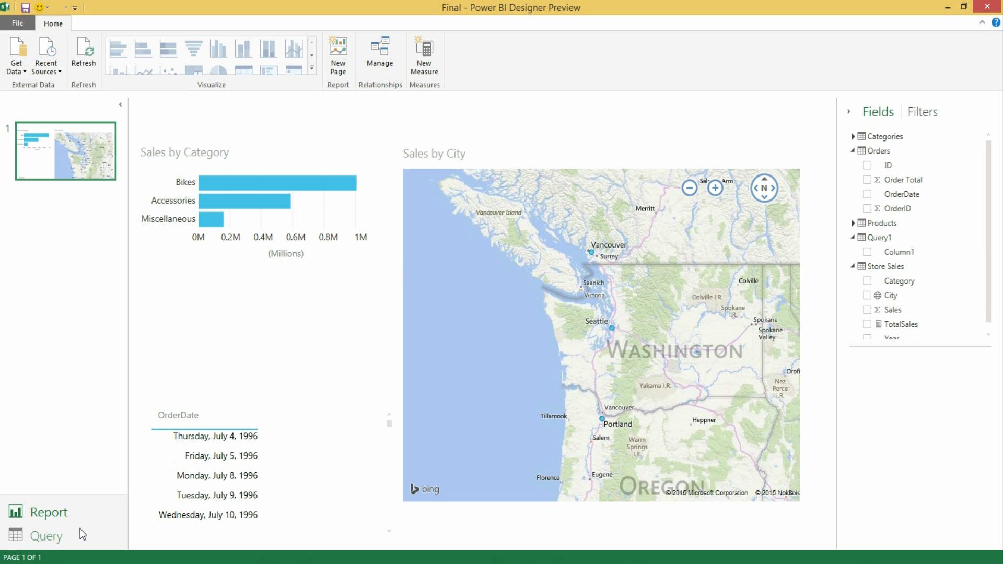
click(62, 537)
click(42, 187)
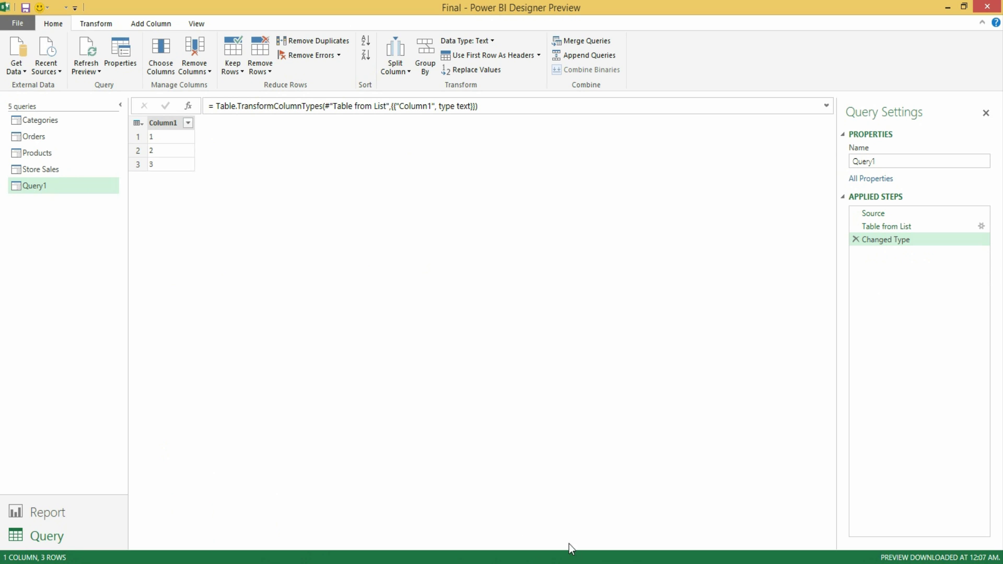
- Switch to Notepad, copy the Sql.Database formula and return to Power BI Designer
key(alt+Tab)
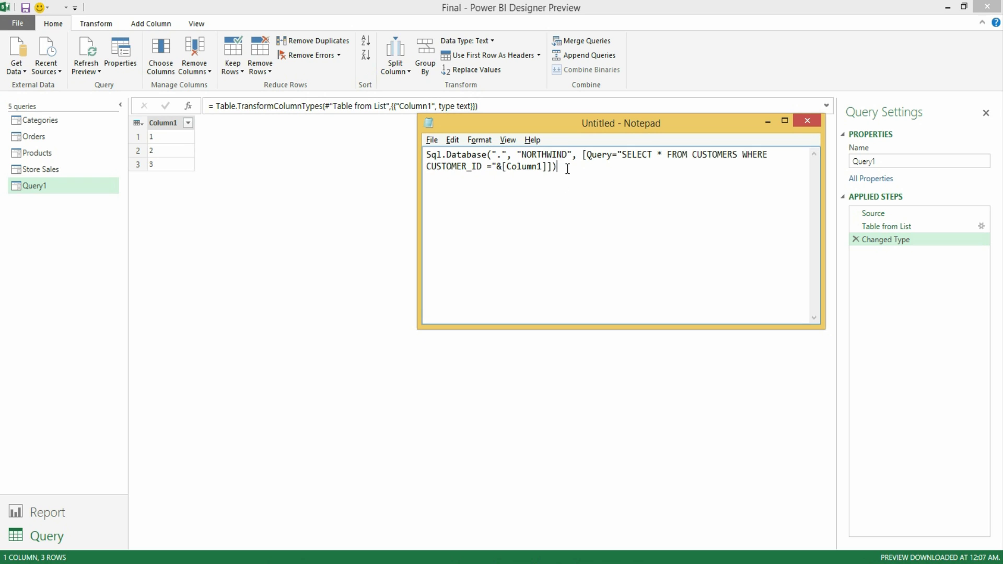
drag(566, 168, 439, 154)
click(363, 190)
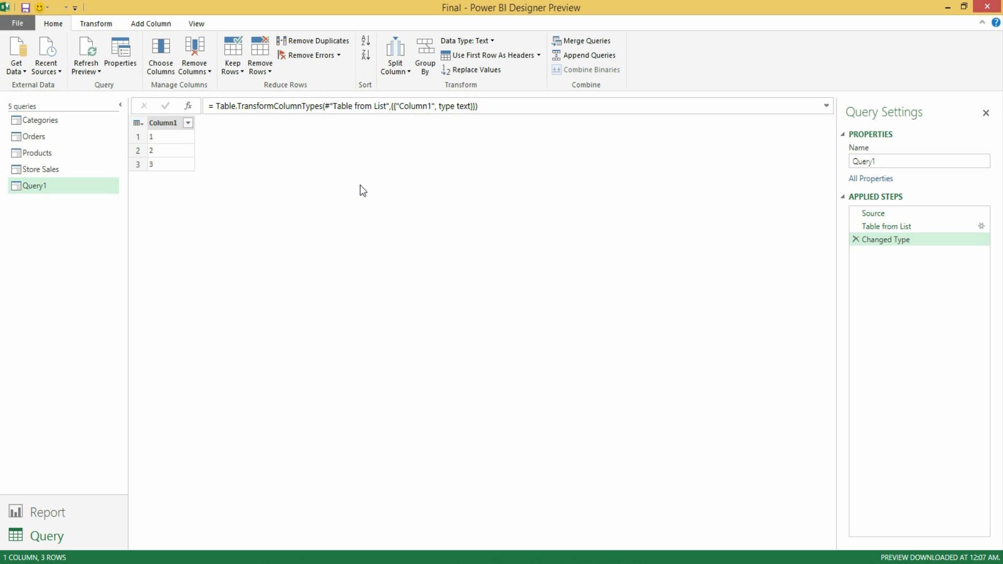
- Add a custom column to Query1 with the formula Sql.Database(".", "NORTHWIND", [Query="SELECT * FROM CUSTOMERS WHERE CUSTOMER_ID ="&[Column1]])
click(160, 25)
click(25, 55)
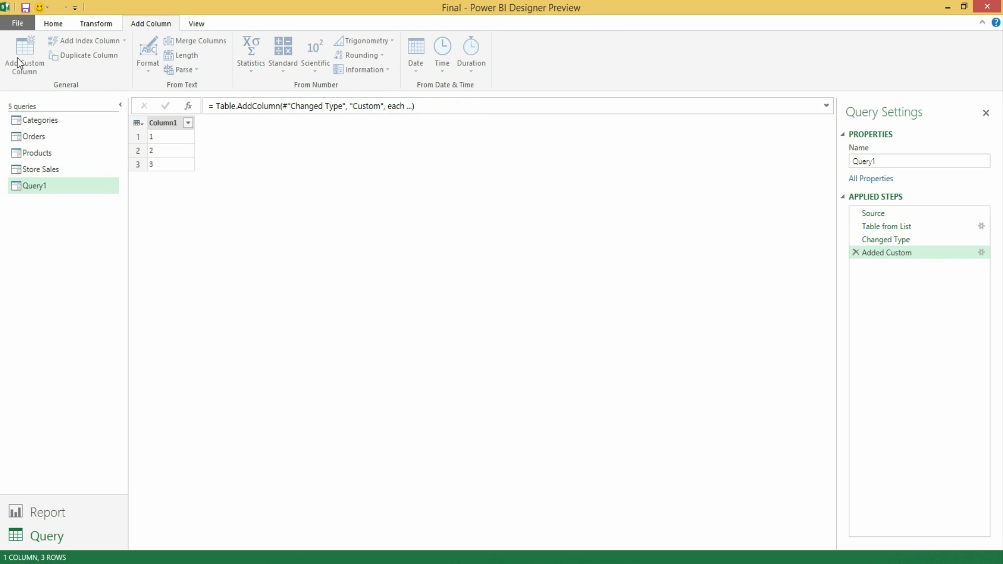
click(389, 237)
text(Sql.Database(".", "NORTHWIND", [Query="SELECT * FROM CUSTOMERS WHERE CUSTOMER_ID ="&[Column1]]))
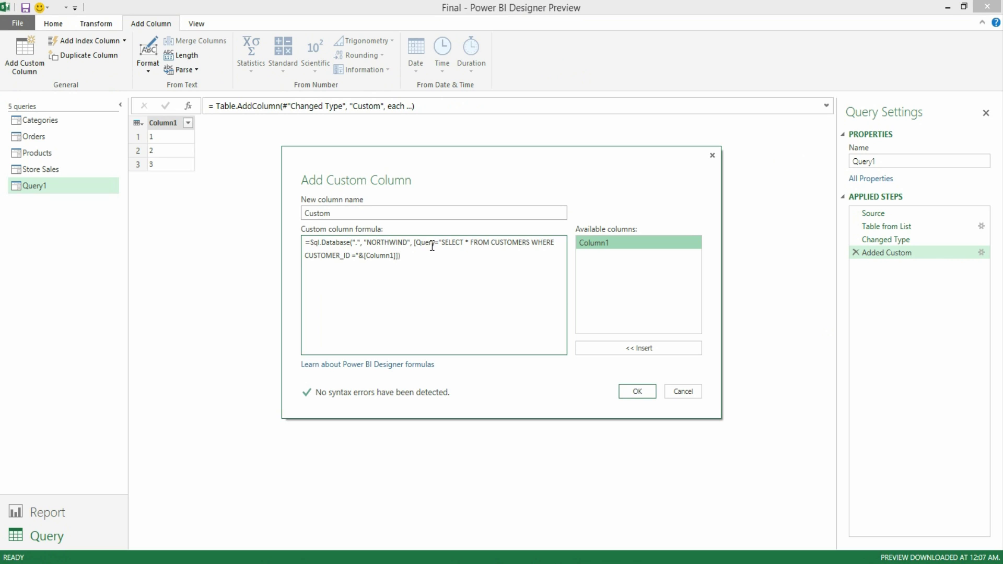
drag(441, 242, 452, 253)
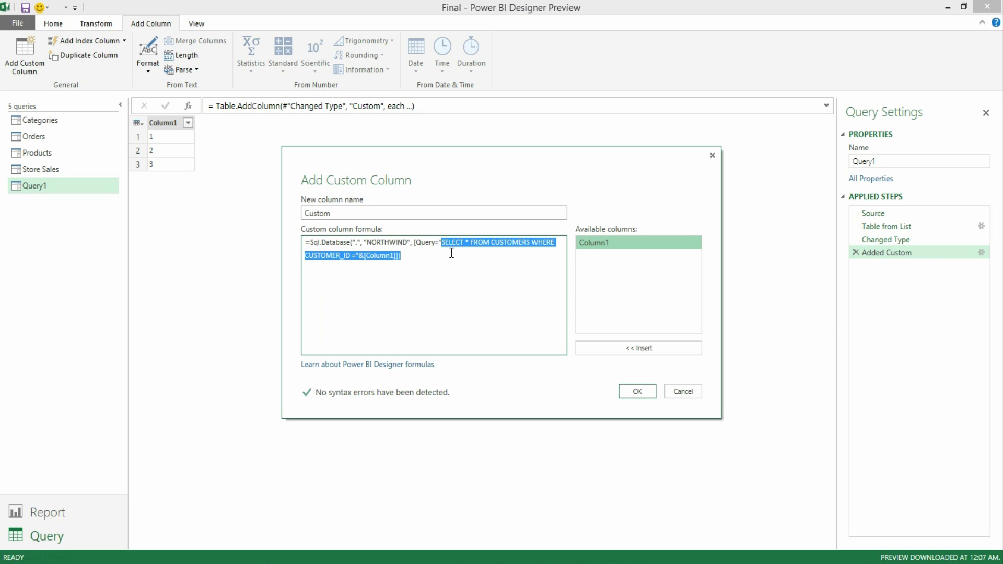
click(418, 258)
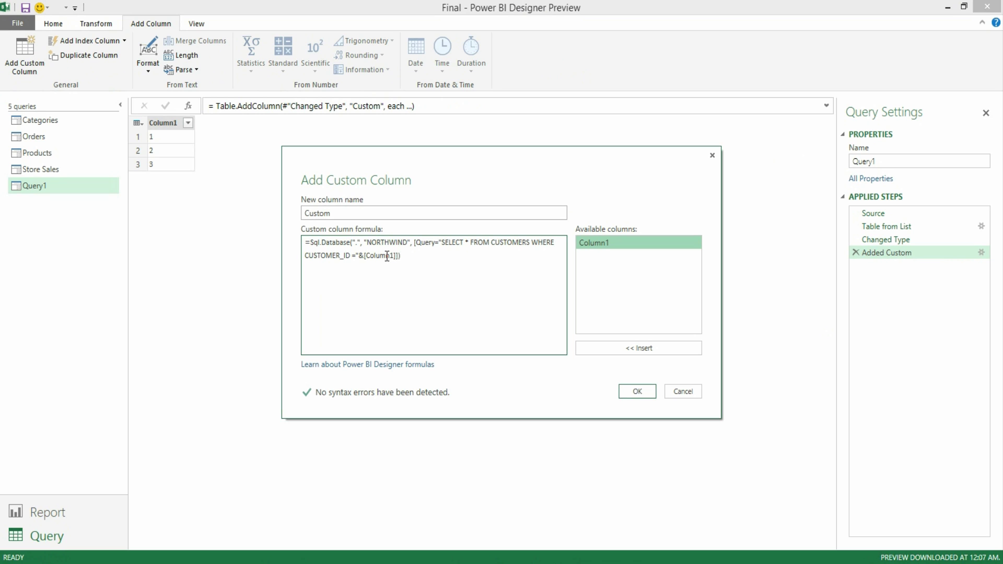
click(633, 392)
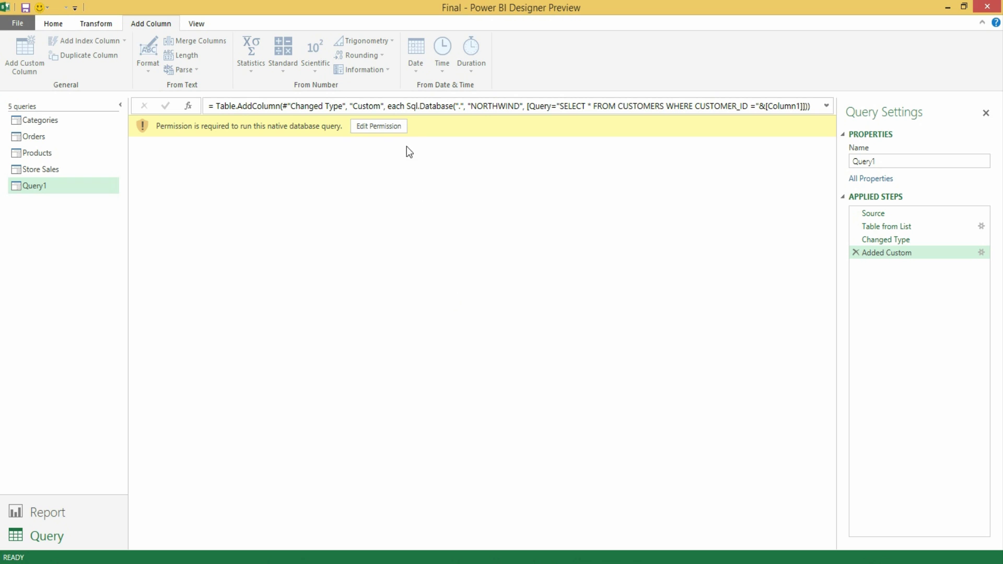
- Review the native database query permission request for Query1 and dismiss it without running the query
click(400, 126)
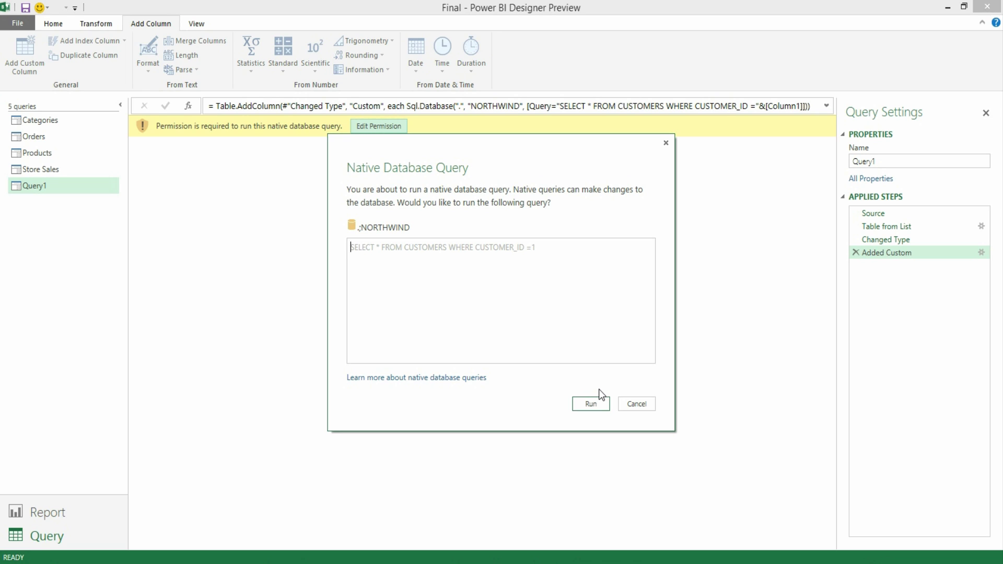
click(643, 404)
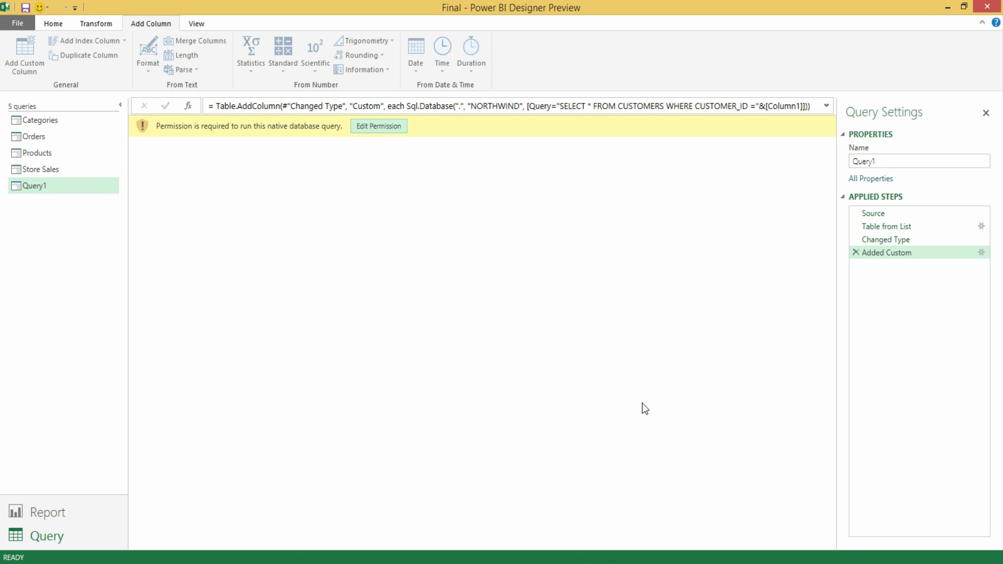
- Turn off the global security option "Require user approval for new native database queries" and save the options
click(13, 28)
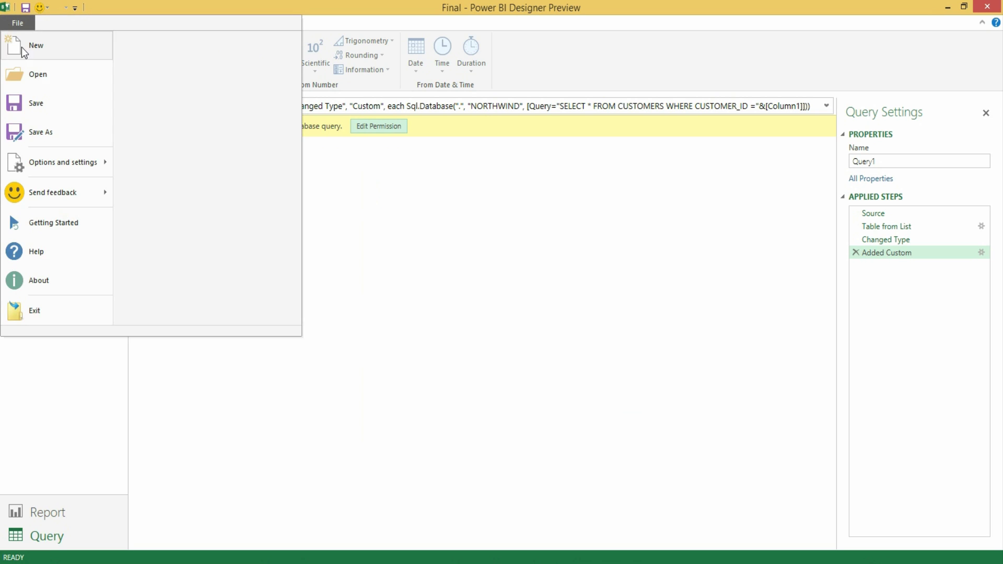
mouse_move(68, 170)
click(190, 71)
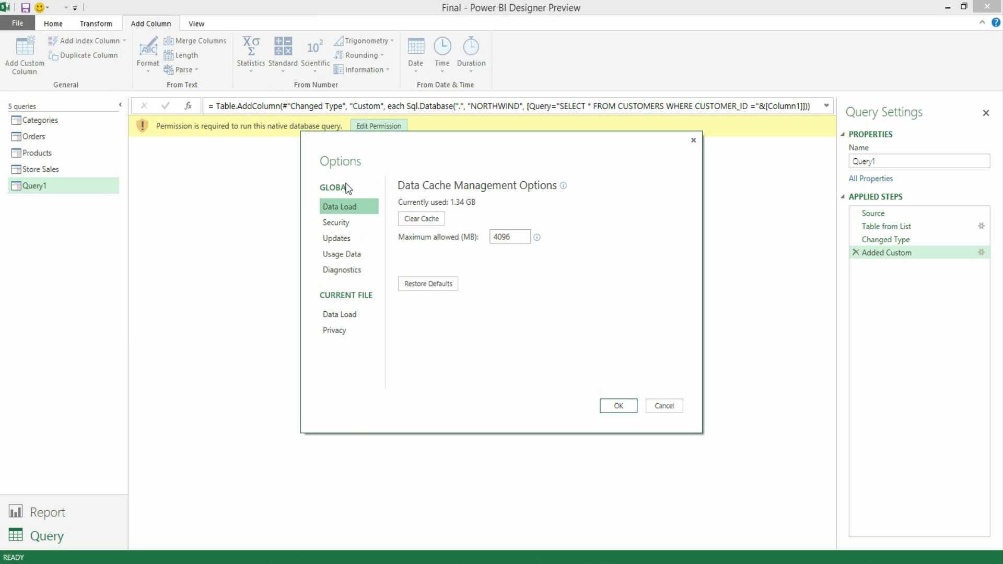
click(335, 223)
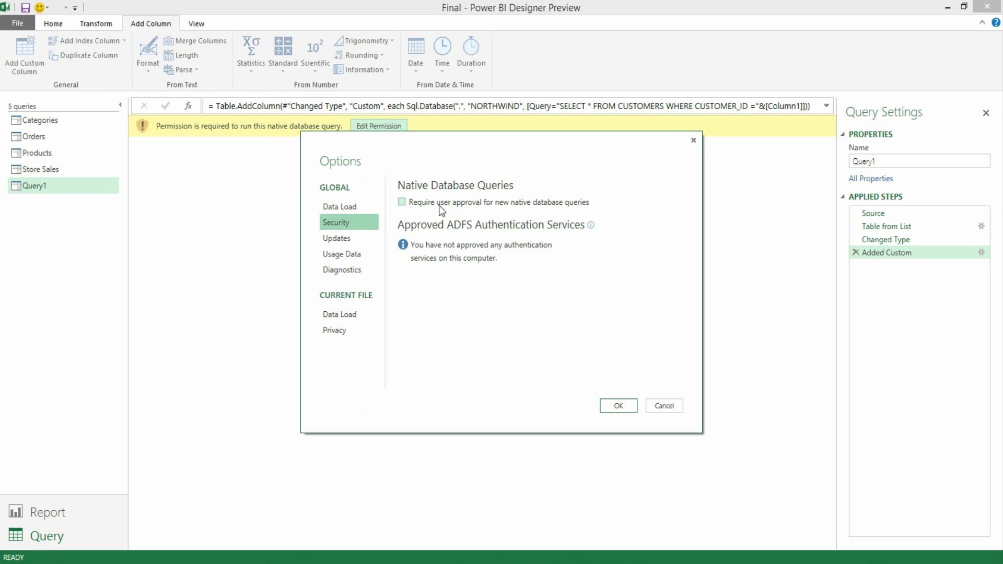
click(615, 408)
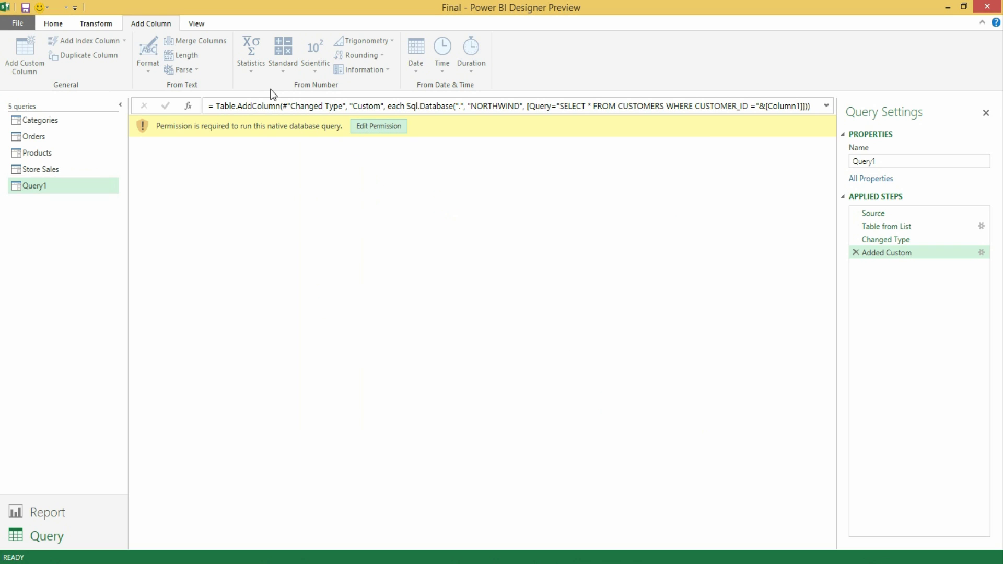
- Refresh the Query1 preview and cancel the pending request to the NORTHWIND database
click(54, 24)
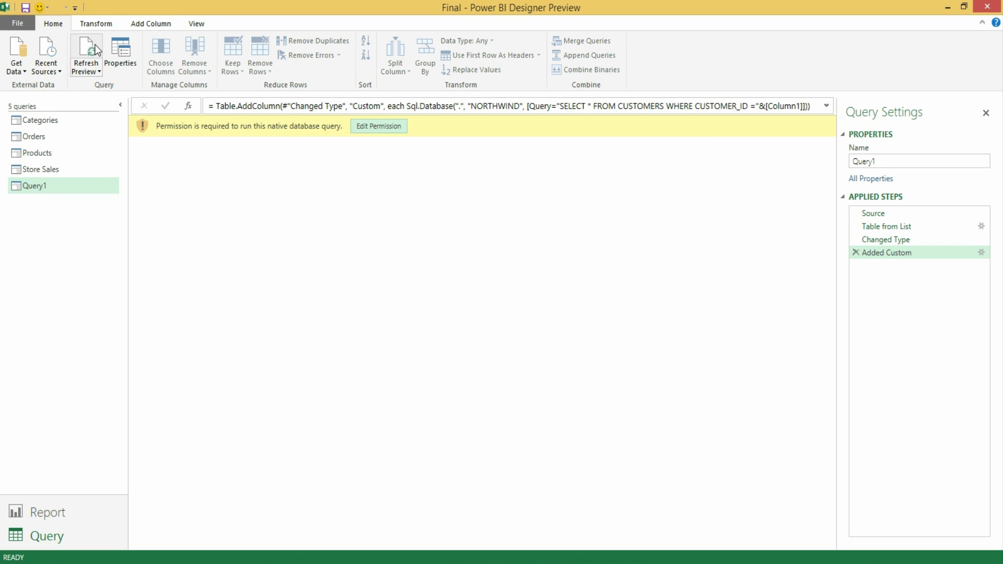
click(87, 52)
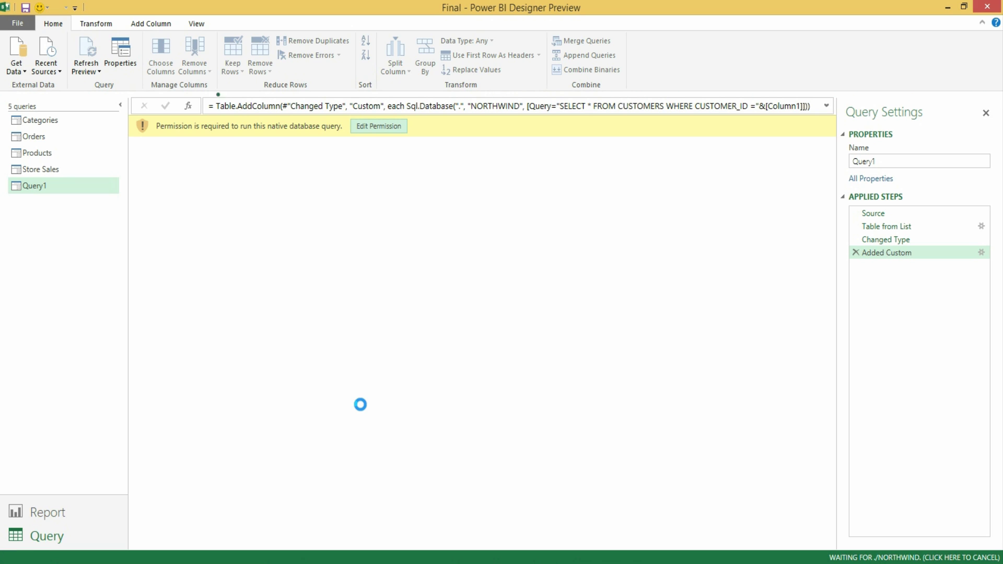
click(864, 557)
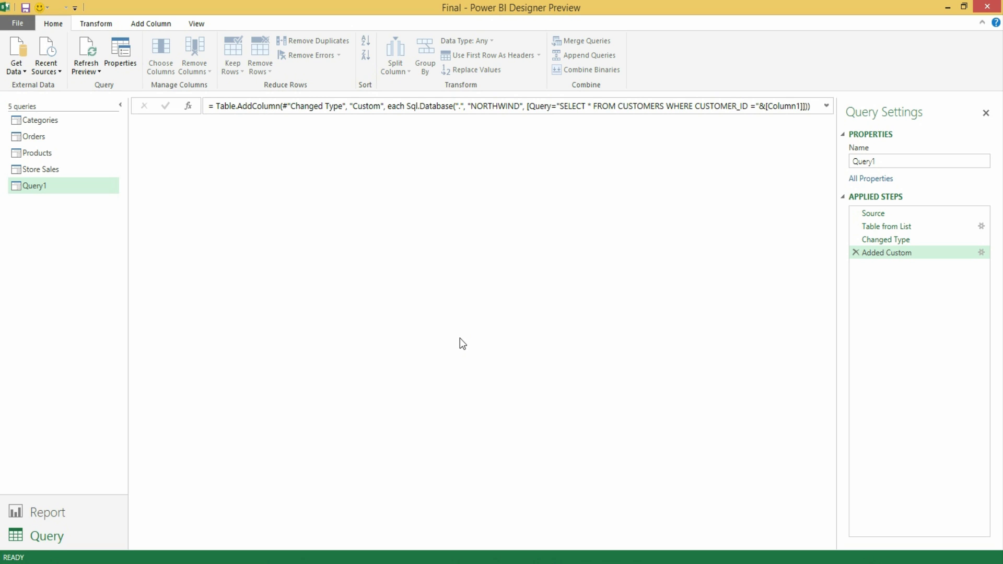
- Review the Approved ADFS Authentication Services section in the global Security options and close the dialog without changes
click(10, 24)
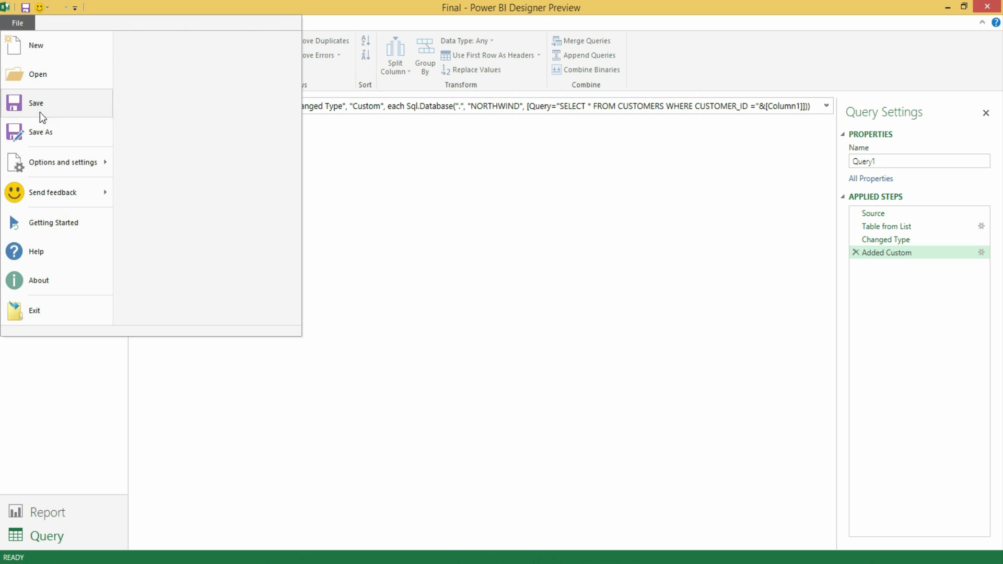
mouse_move(77, 161)
click(179, 88)
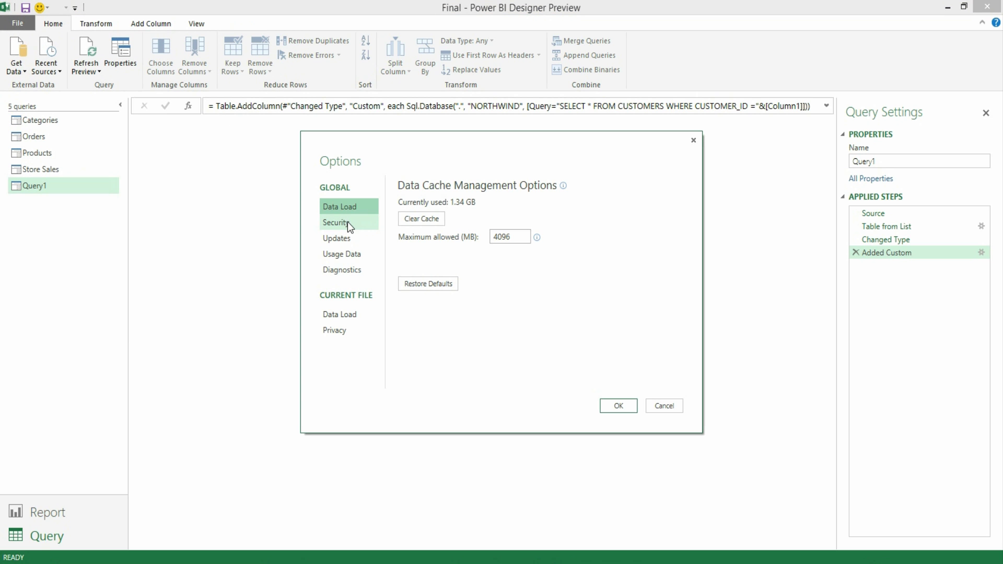
click(347, 222)
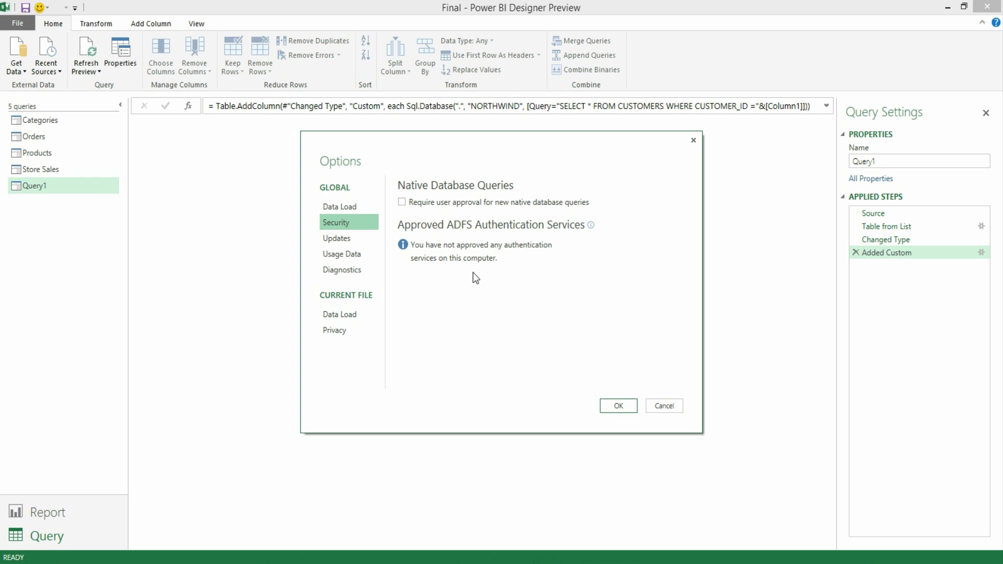
click(663, 406)
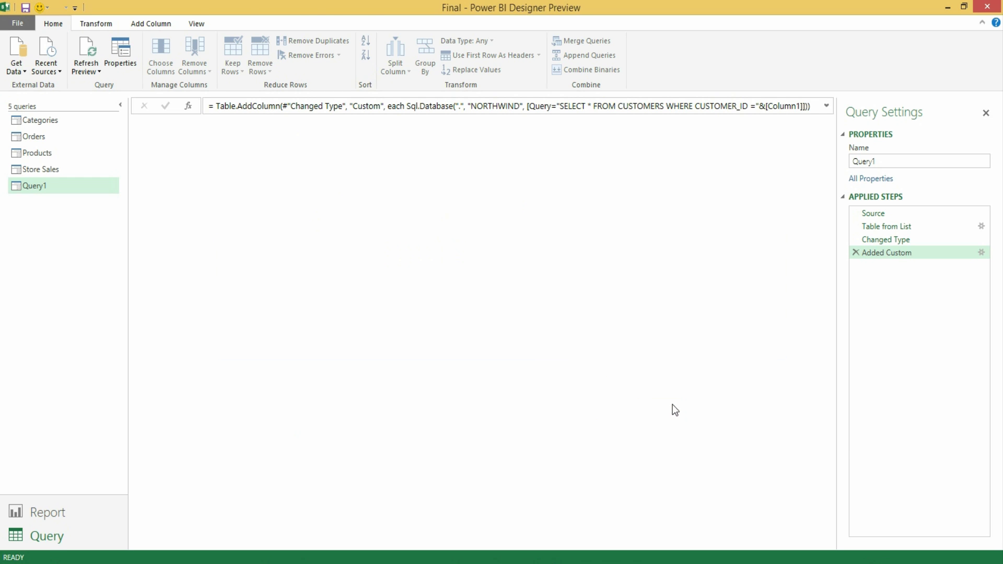
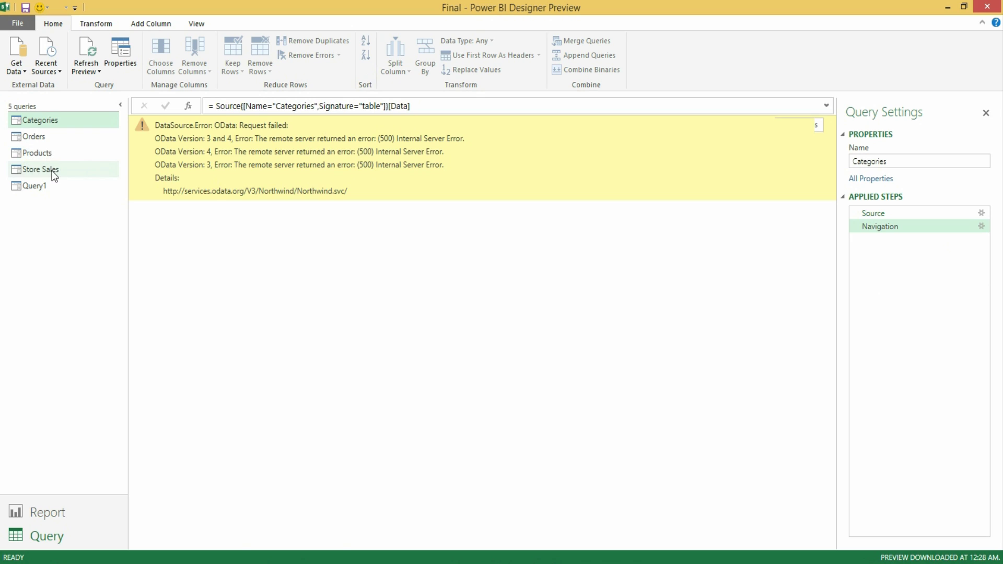
- Examine the data types offered for the Sales column of the Store Sales query and switch to the PowerPoint feature slide
click(52, 172)
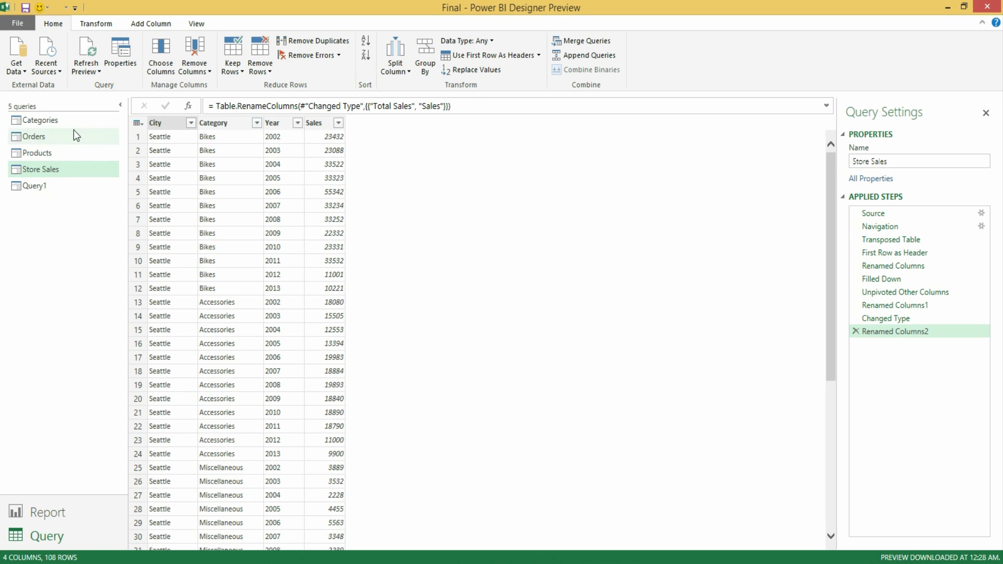
click(315, 124)
click(507, 41)
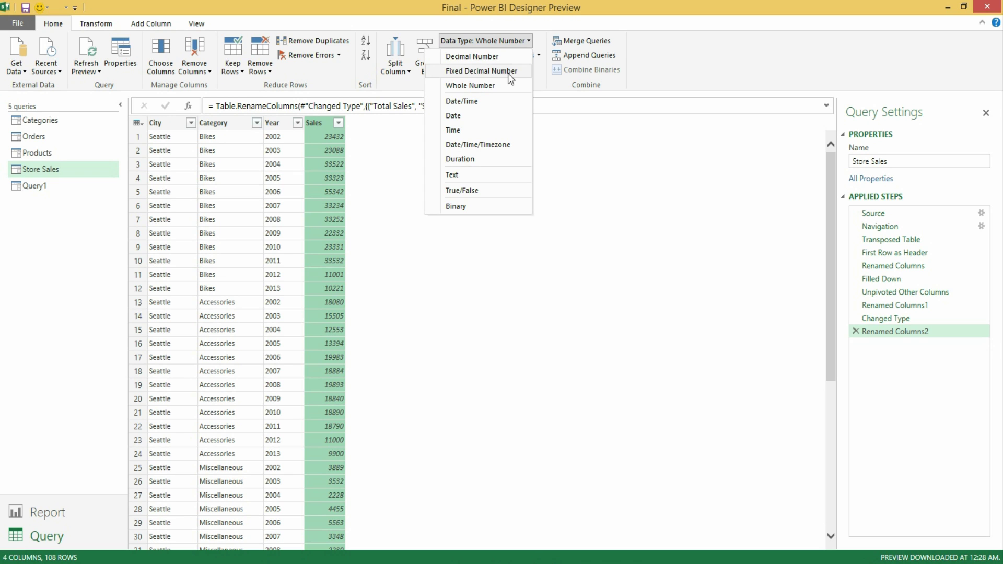
click(582, 192)
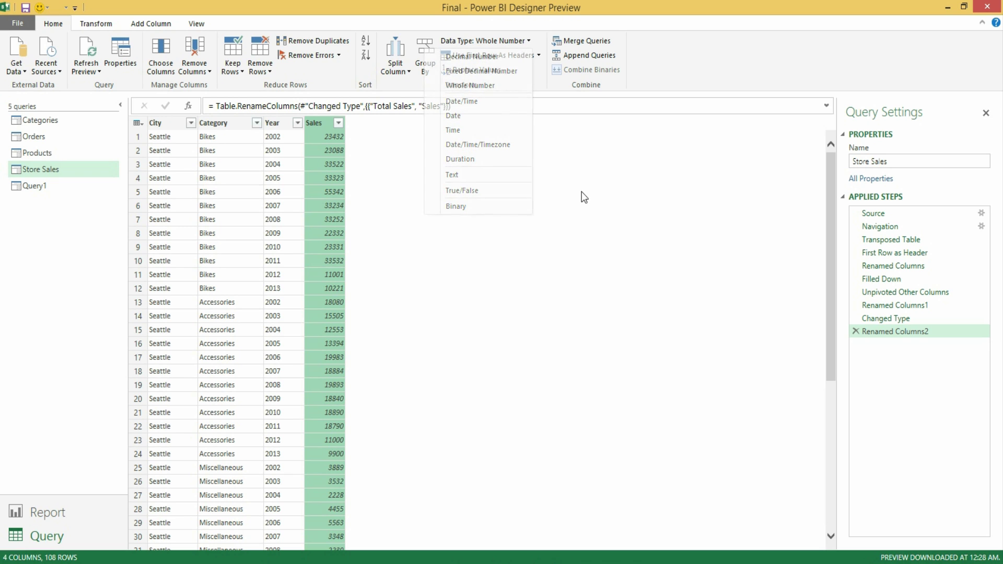
click(309, 563)
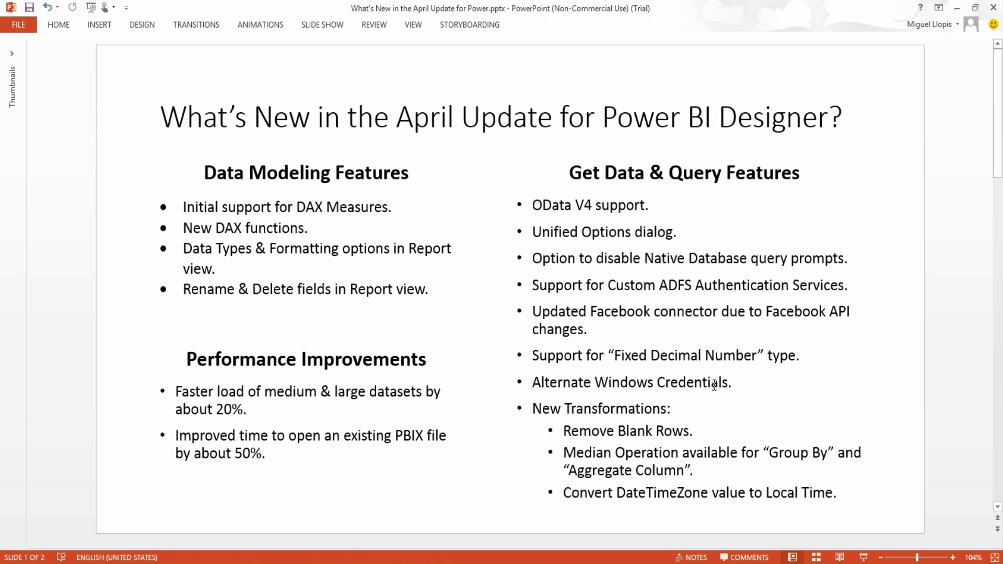
- Back in Power BI Designer, start a SQL Server connection to server ".", view the alternate Windows credentials option and cancel
key(alt+Tab)
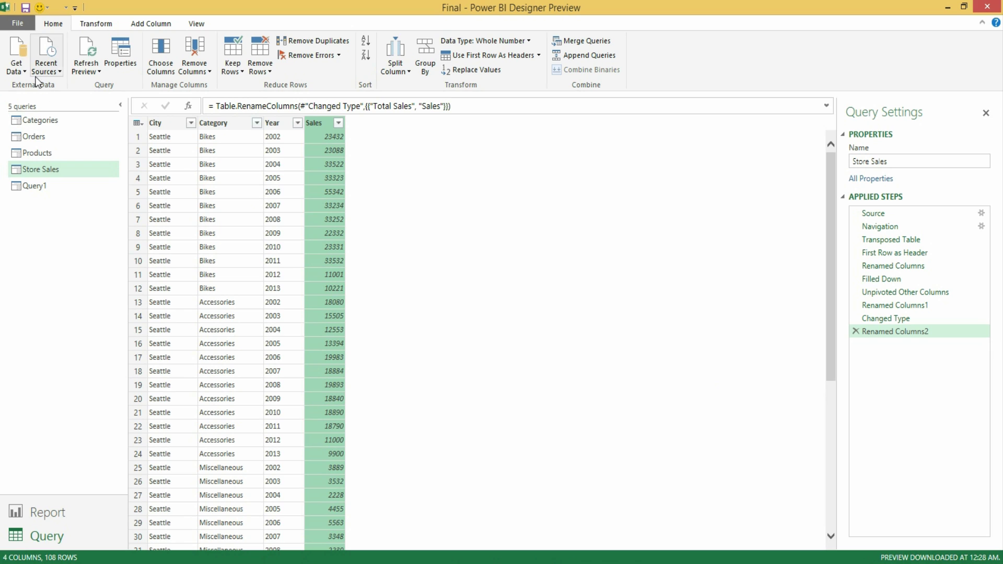
click(16, 52)
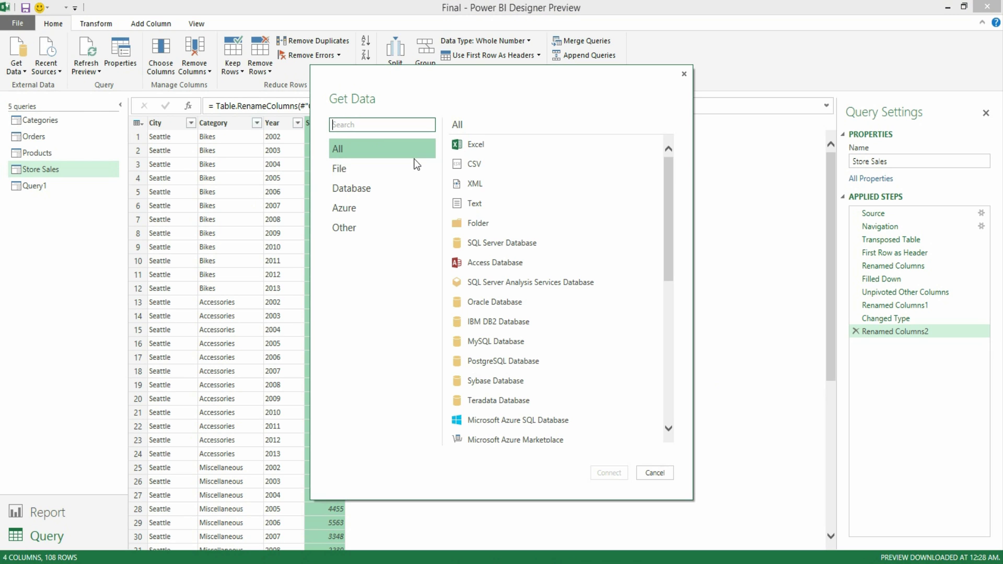
double_click(491, 244)
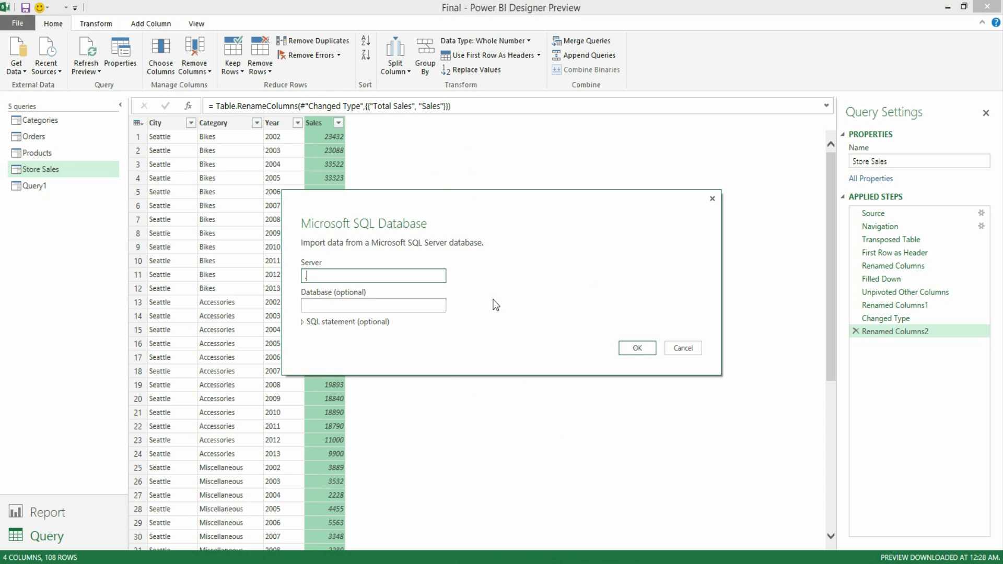
text(.)
key(Return)
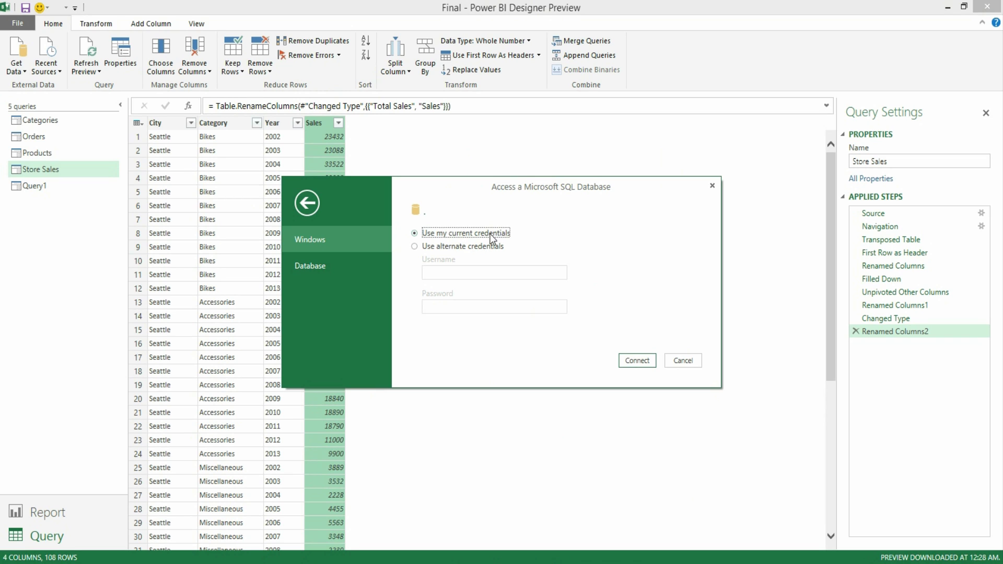
click(481, 245)
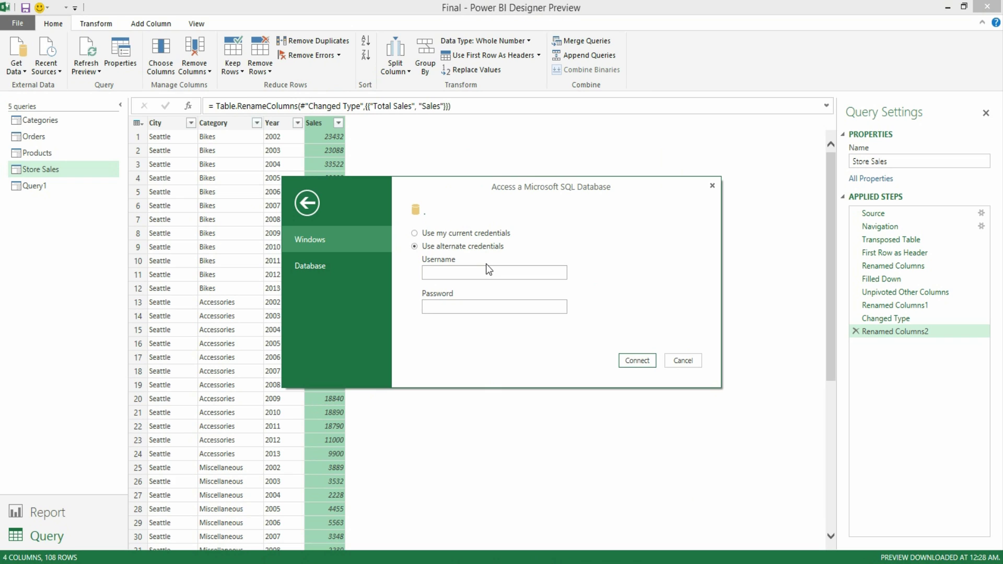
click(688, 362)
- Check the New Transformations list on the PowerPoint slide and return to the Store Sales query in Power BI Designer
key(alt+Tab)
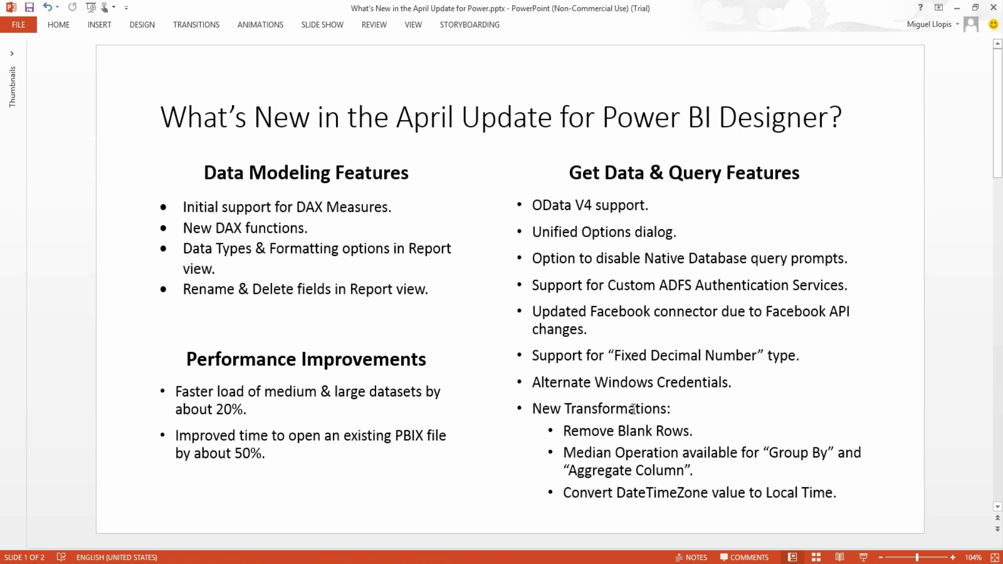
key(alt+Tab)
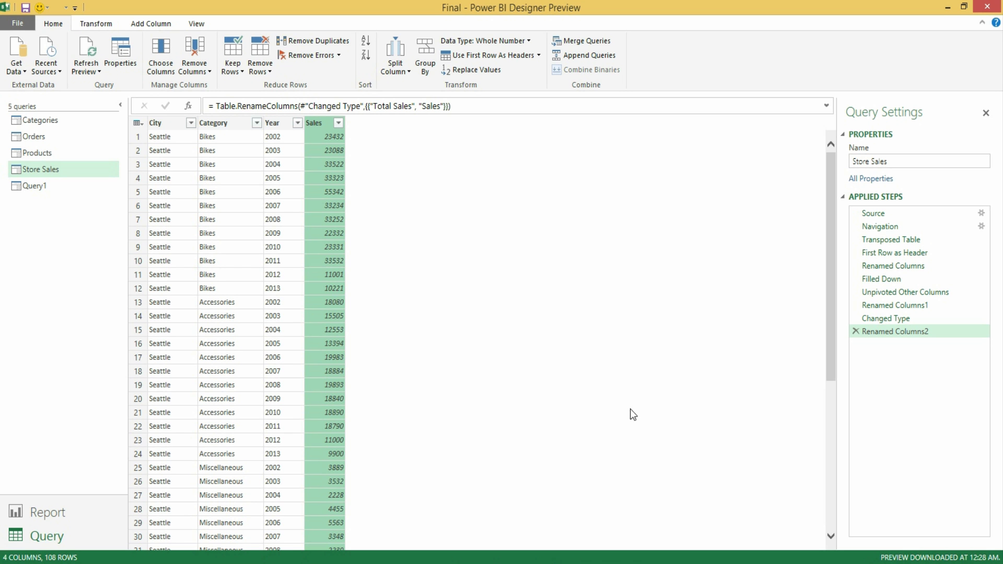
- Get data from the text file "File with Blank Rows.txt" in the Inputs folder as a new query
click(14, 49)
double_click(478, 200)
click(193, 93)
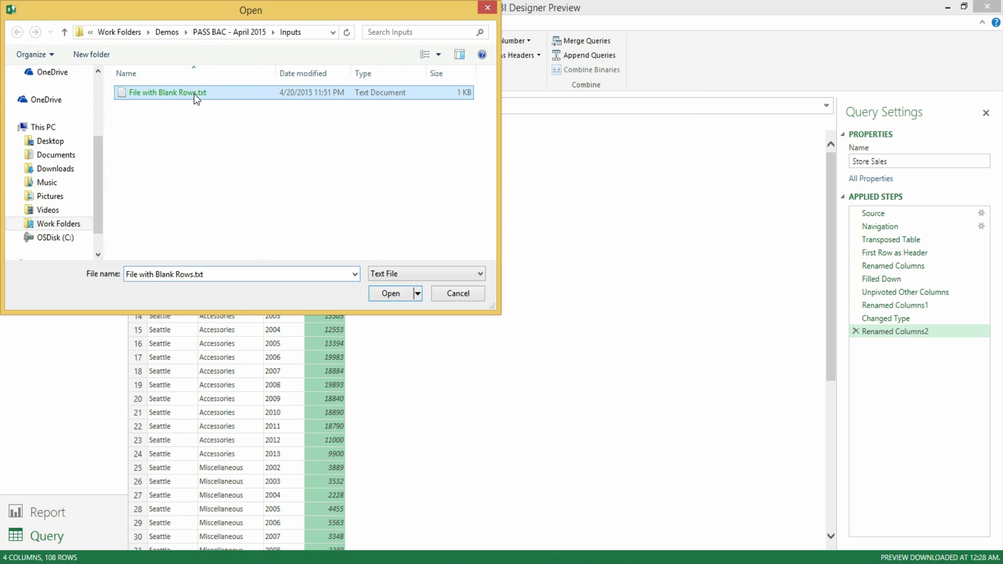
click(401, 292)
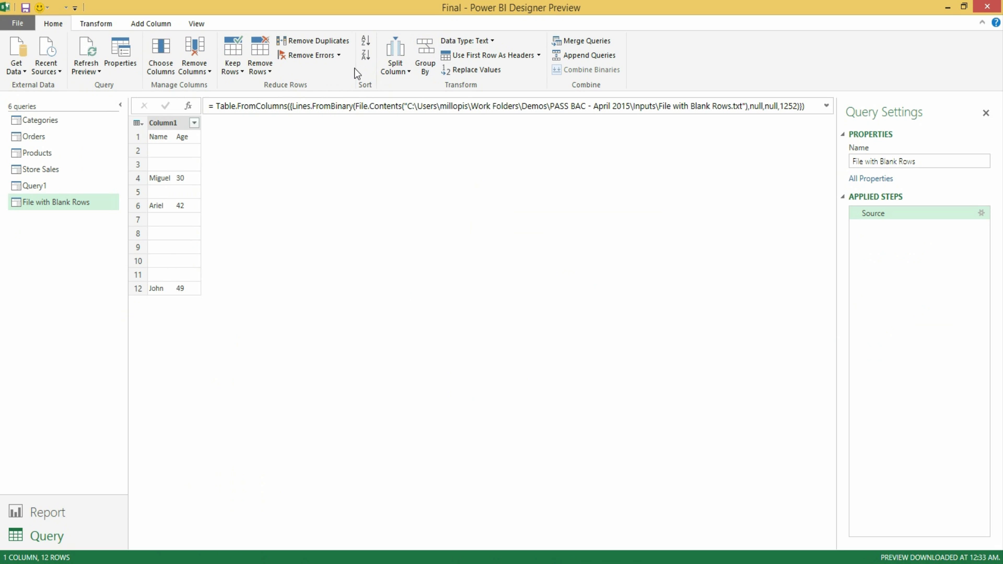
- Split Column1 by the Tab delimiter at each occurrence and use the first row as headers
click(396, 66)
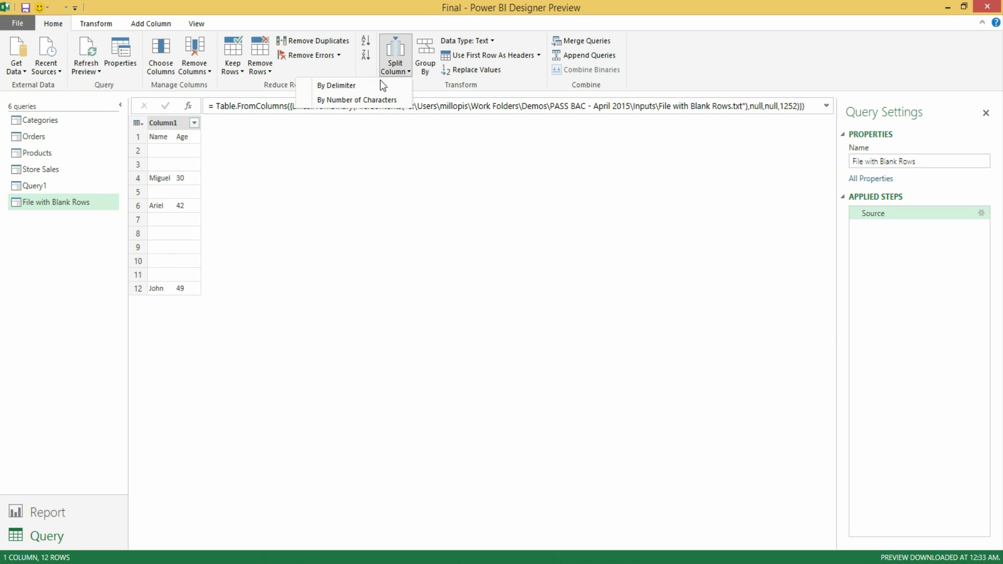
click(378, 85)
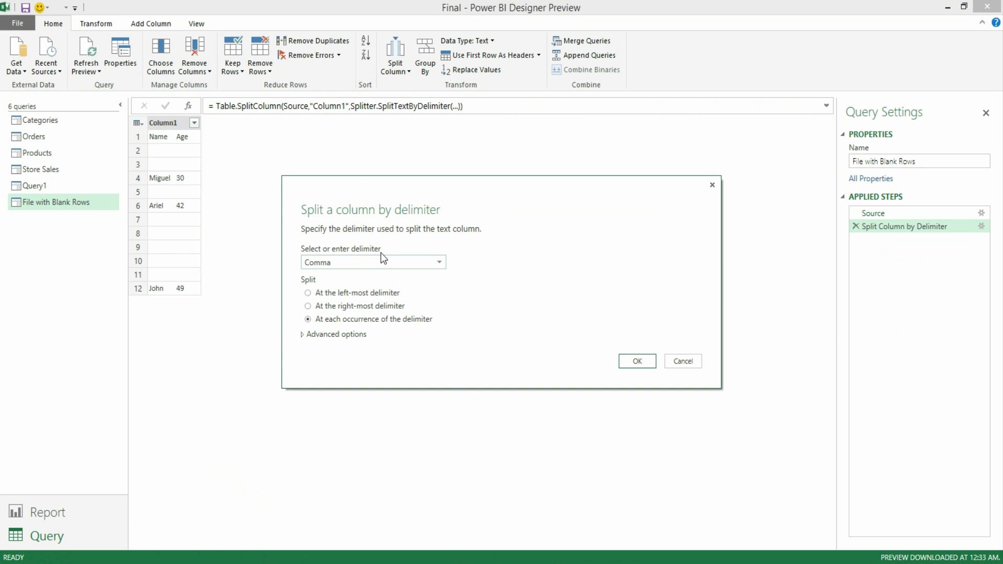
click(384, 260)
click(360, 341)
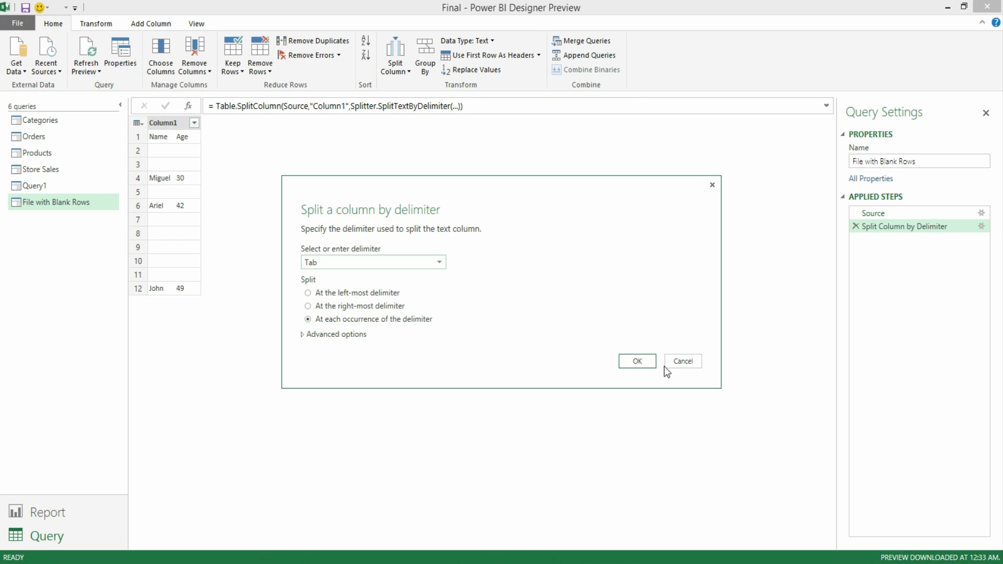
click(650, 364)
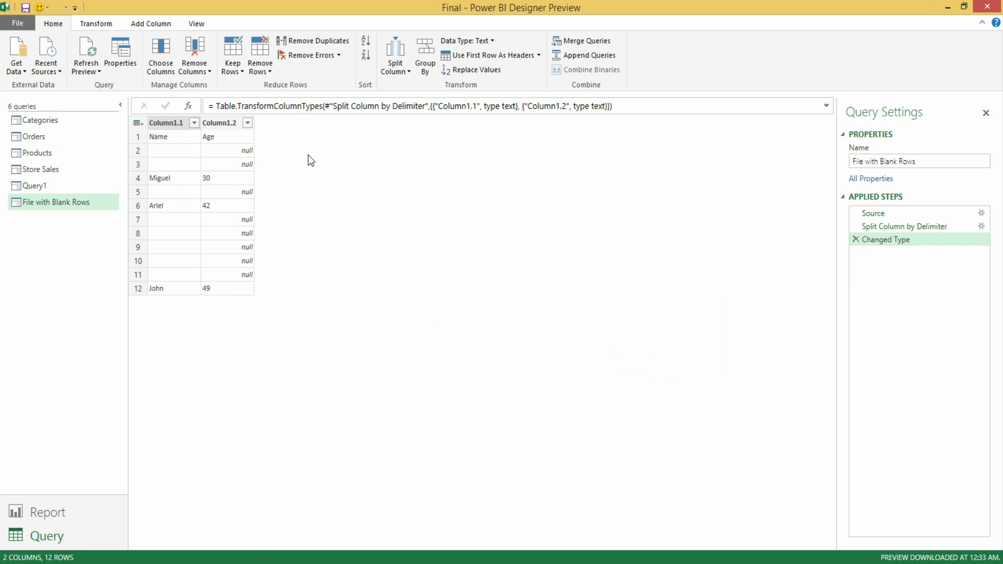
click(494, 54)
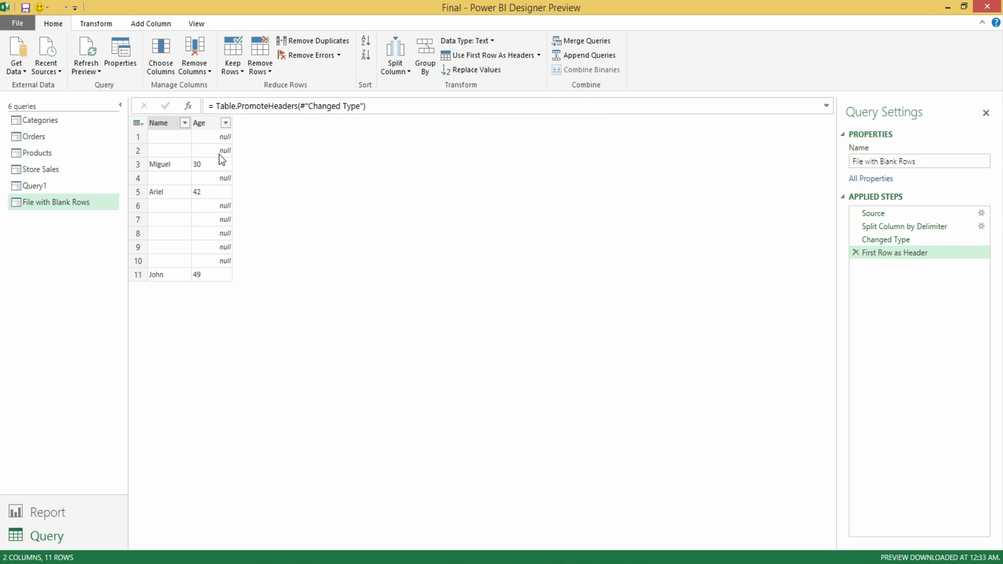
- Check the Age column's filter values without filtering and remove all blank rows from the table
click(225, 123)
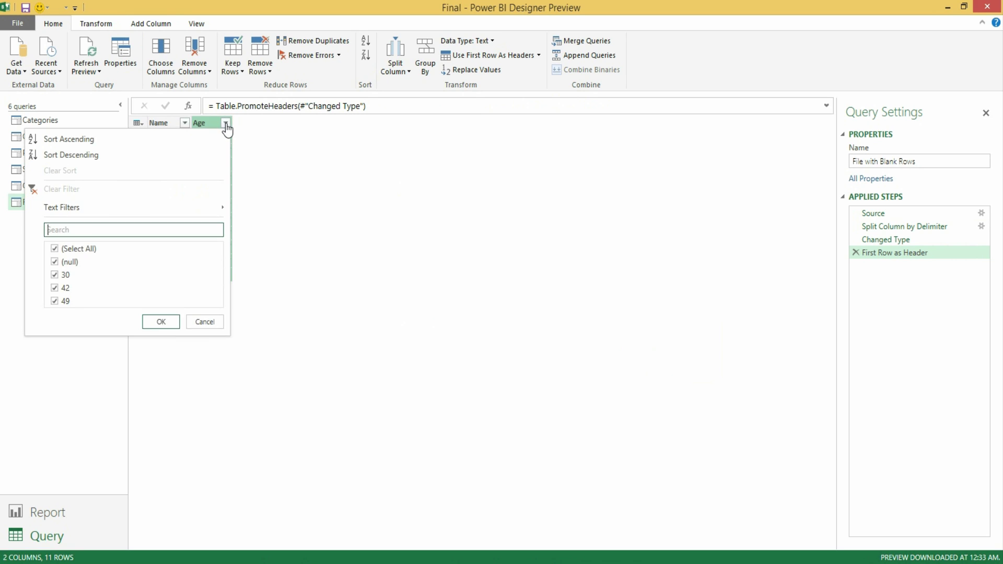
click(319, 194)
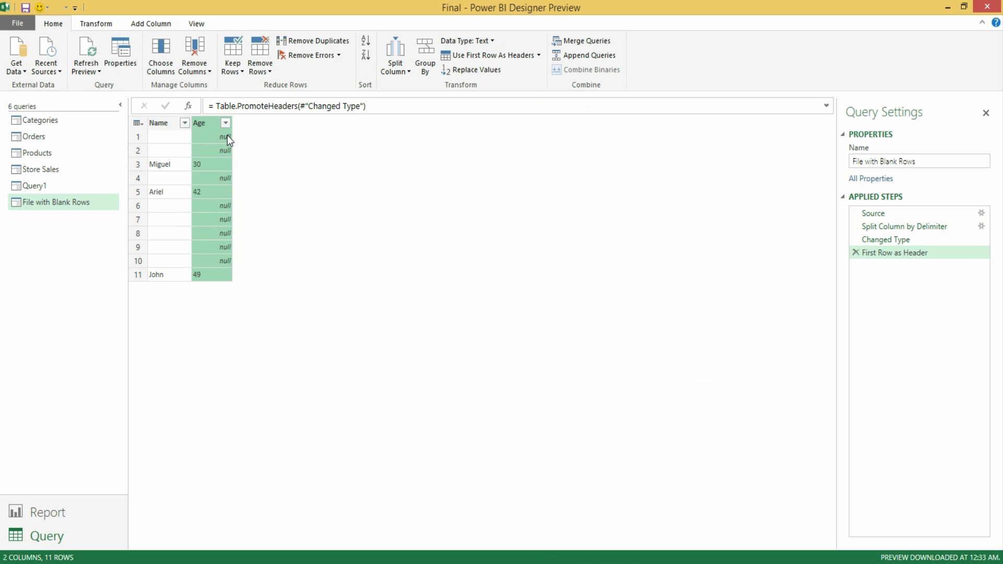
click(174, 133)
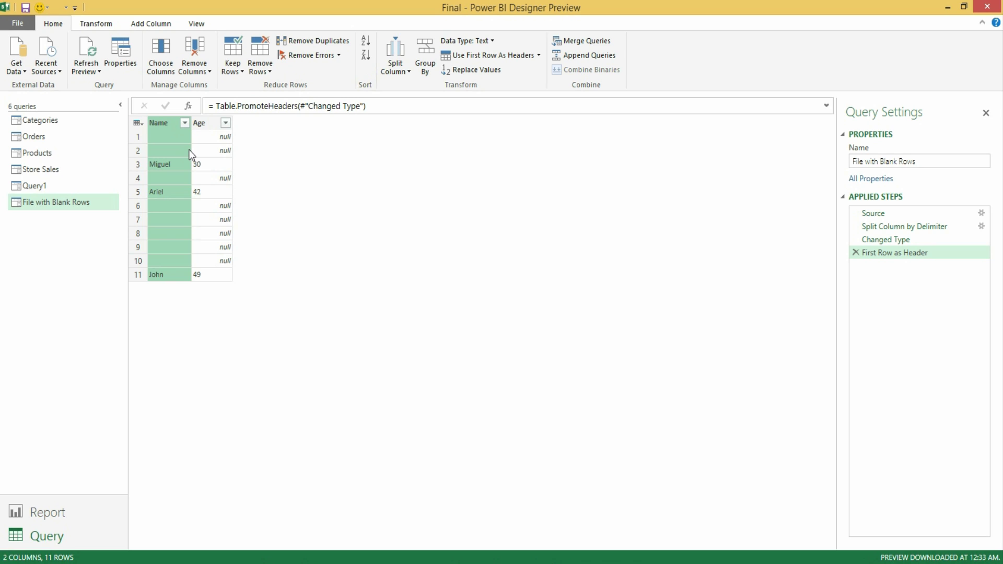
click(256, 77)
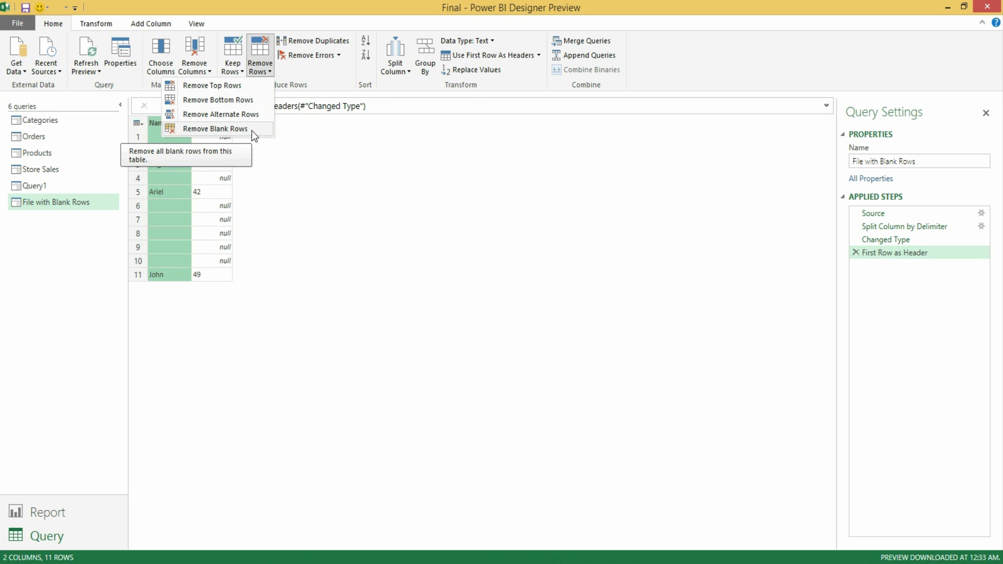
click(216, 128)
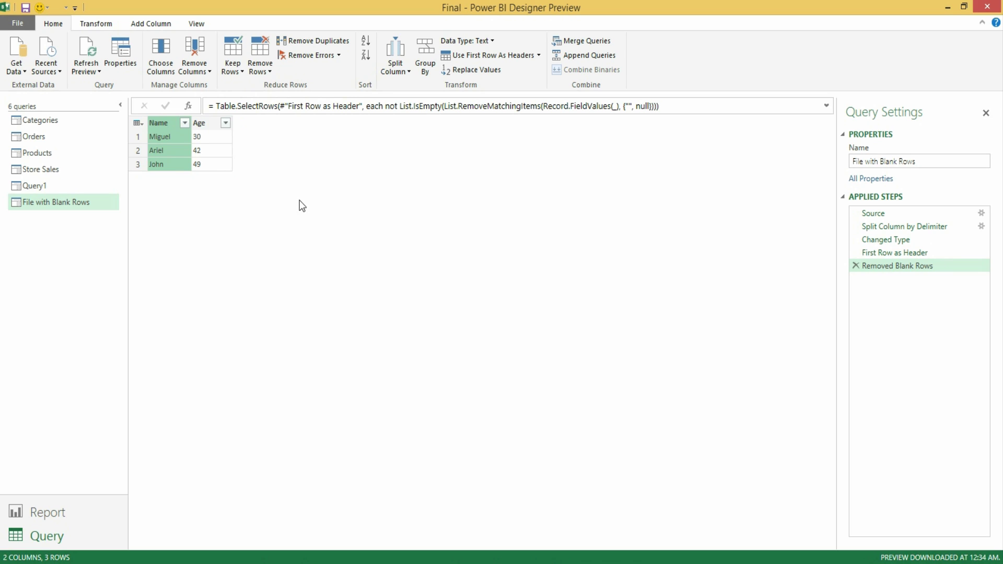
- Check the PowerPoint feature slide, return to Power BI Designer, examine the Median operation offered by Group By and cancel the grouping
key(alt+Tab)
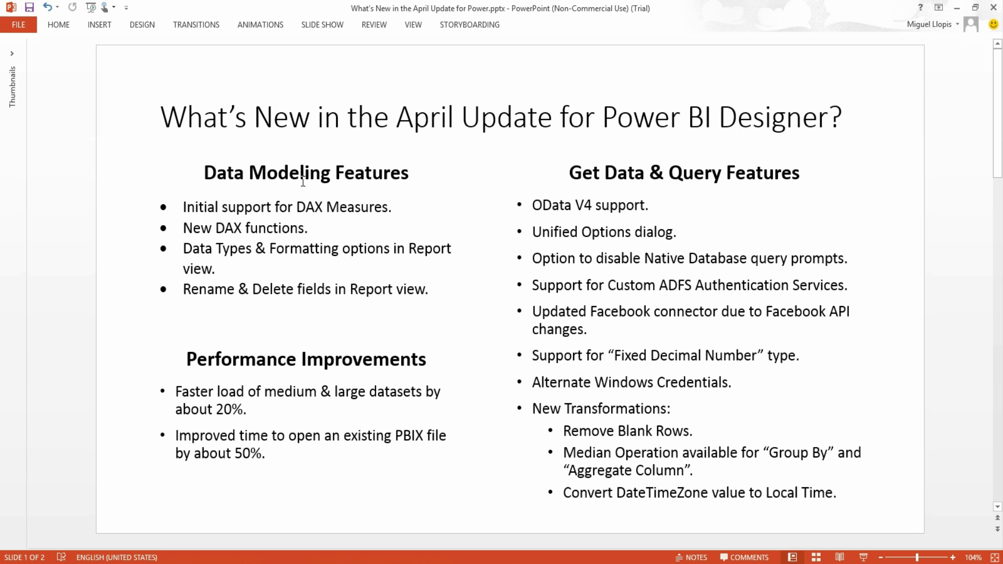
key(alt+Tab)
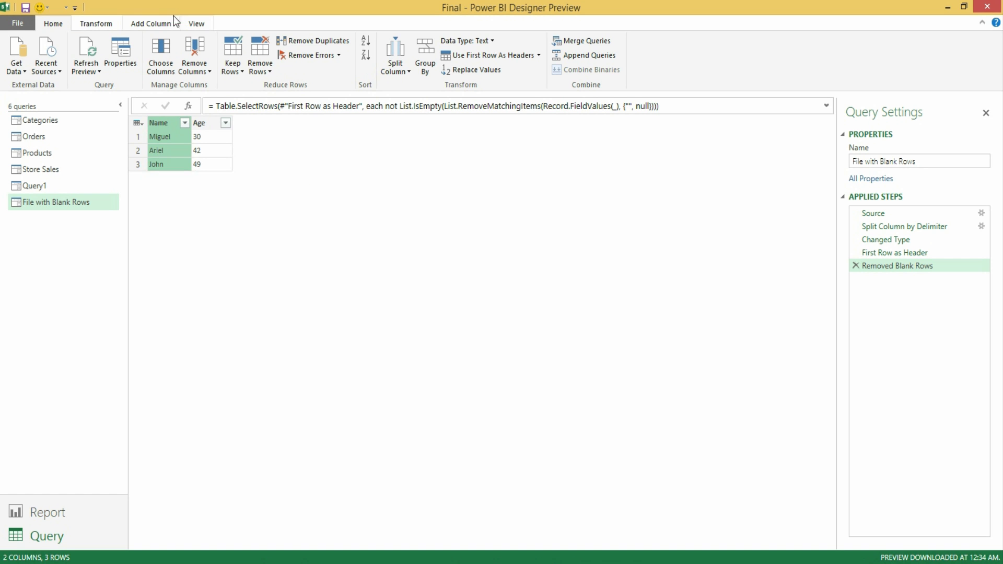
click(99, 23)
click(20, 52)
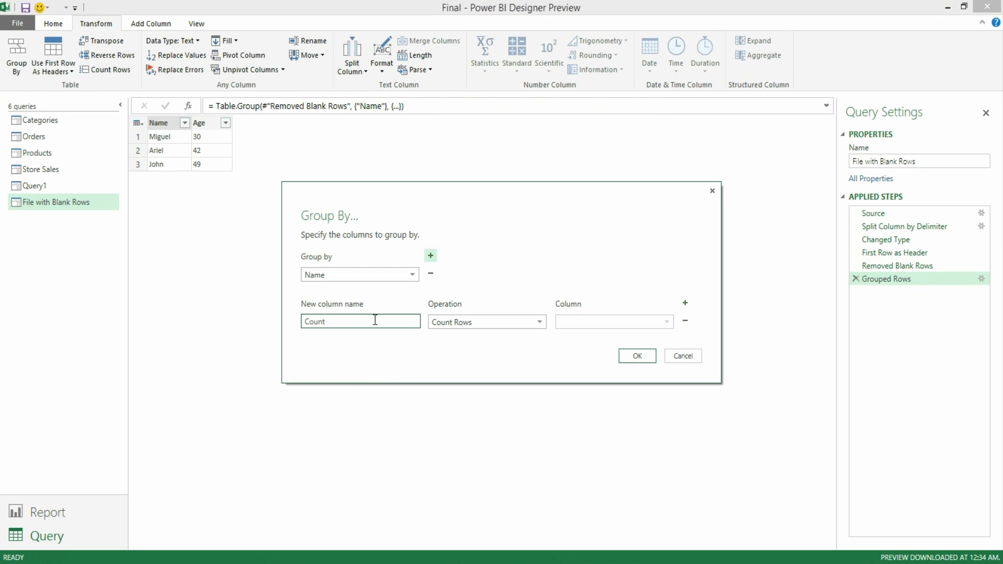
click(513, 322)
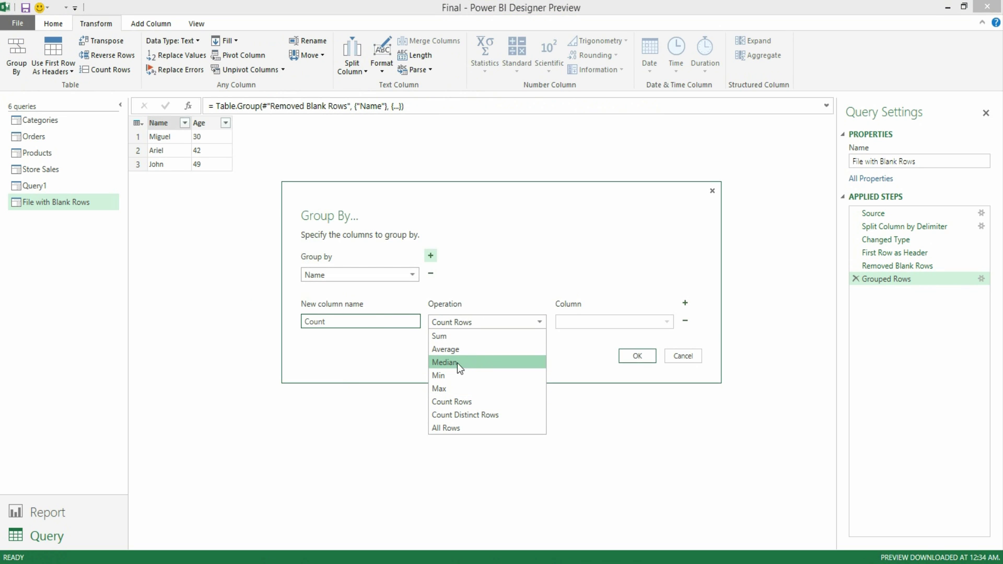
click(684, 357)
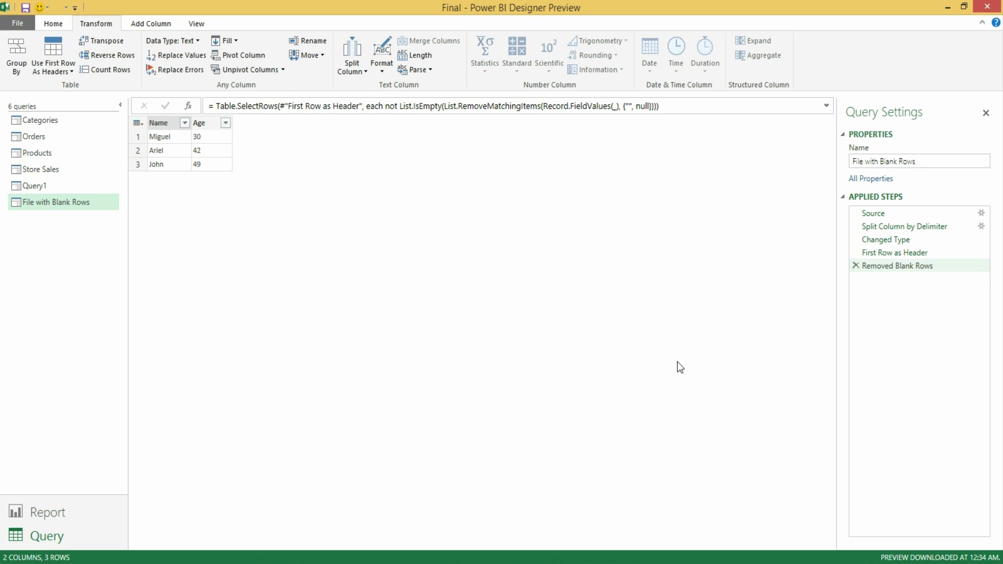